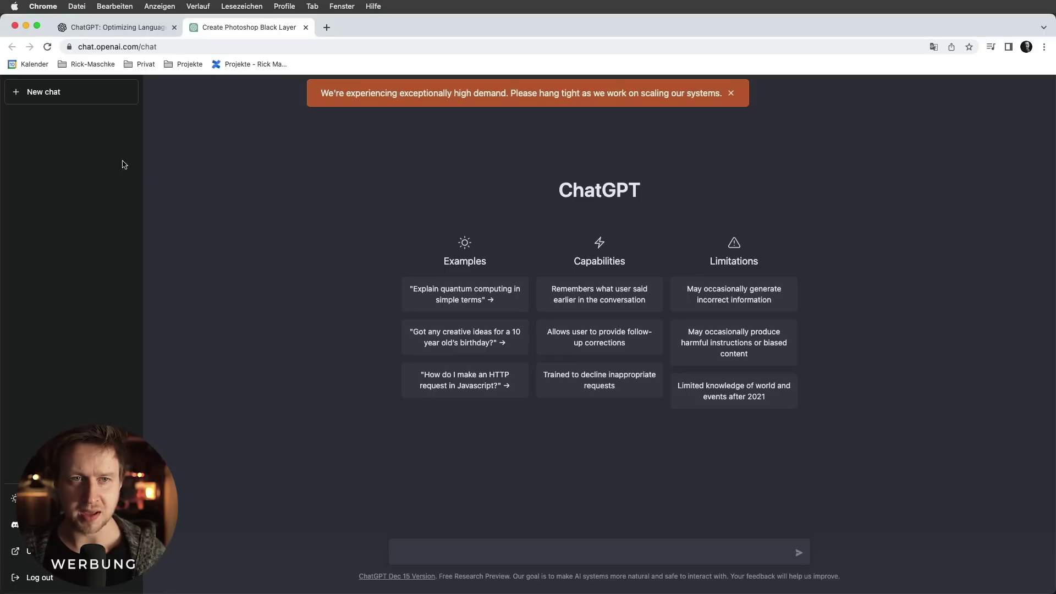
After a look at the OpenAI blog post, ask ChatGPT for a text about a named person.
{"action": "left_click", "coordinate": [106, 29]}
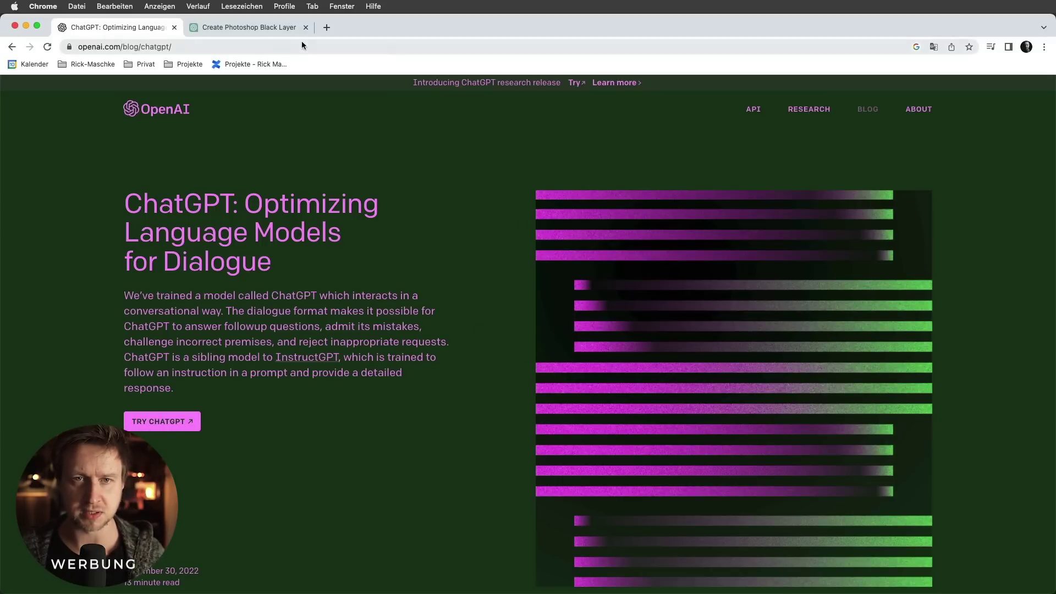
{"action": "left_click", "coordinate": [270, 31]}
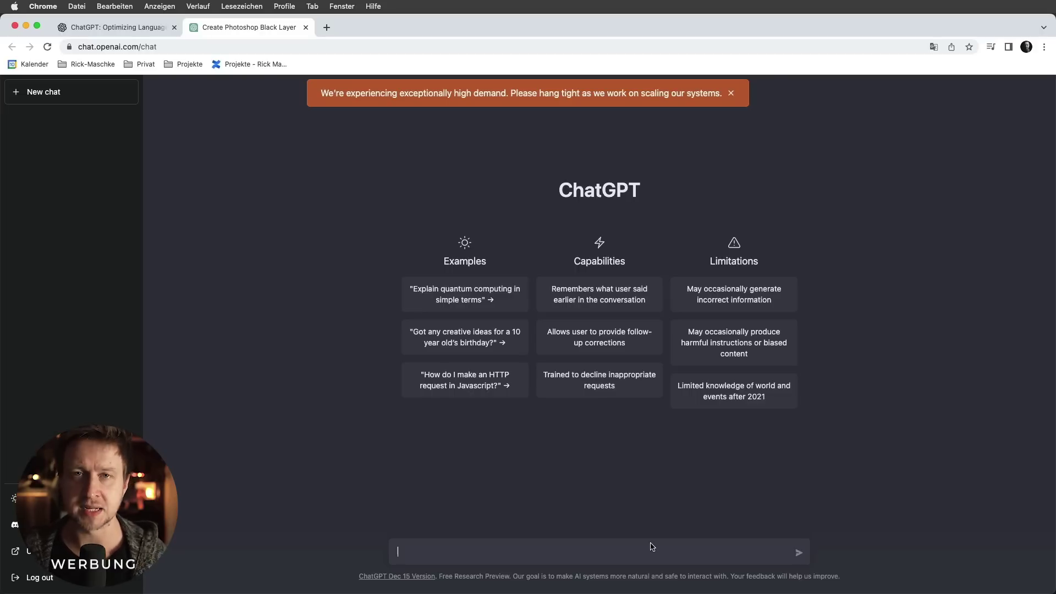
{"action": "type", "text": "Schreibe ein"}
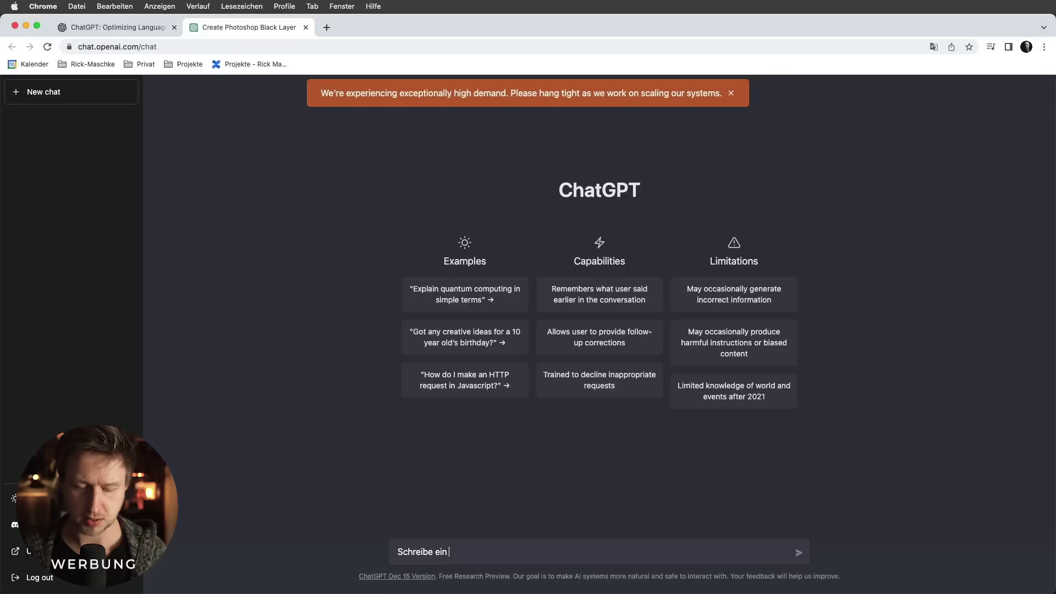
{"action": "type", "text": "Text über Rick Maschke"}
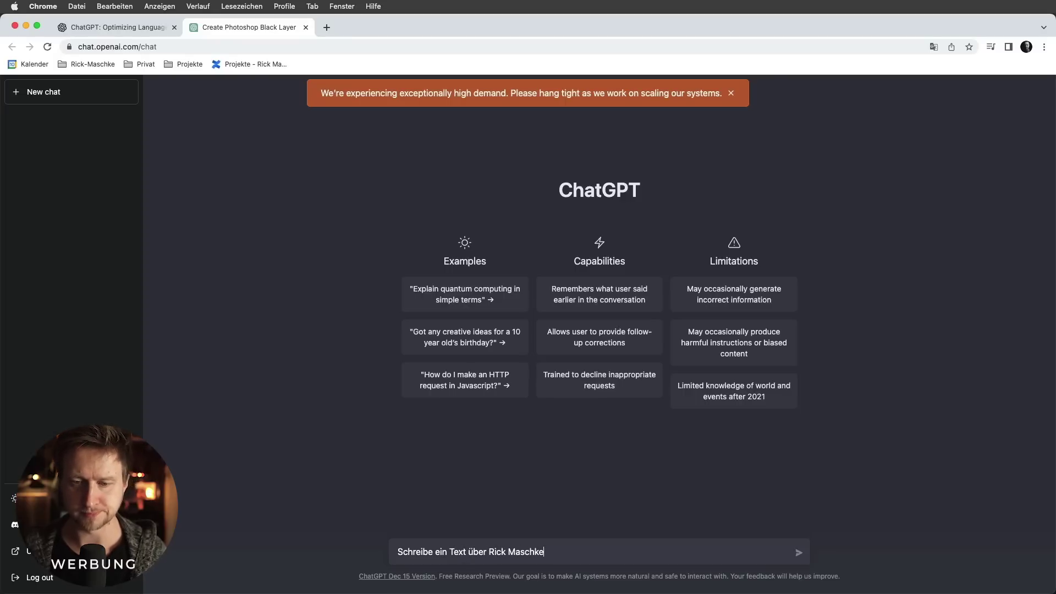
{"action": "key", "text": "Return"}
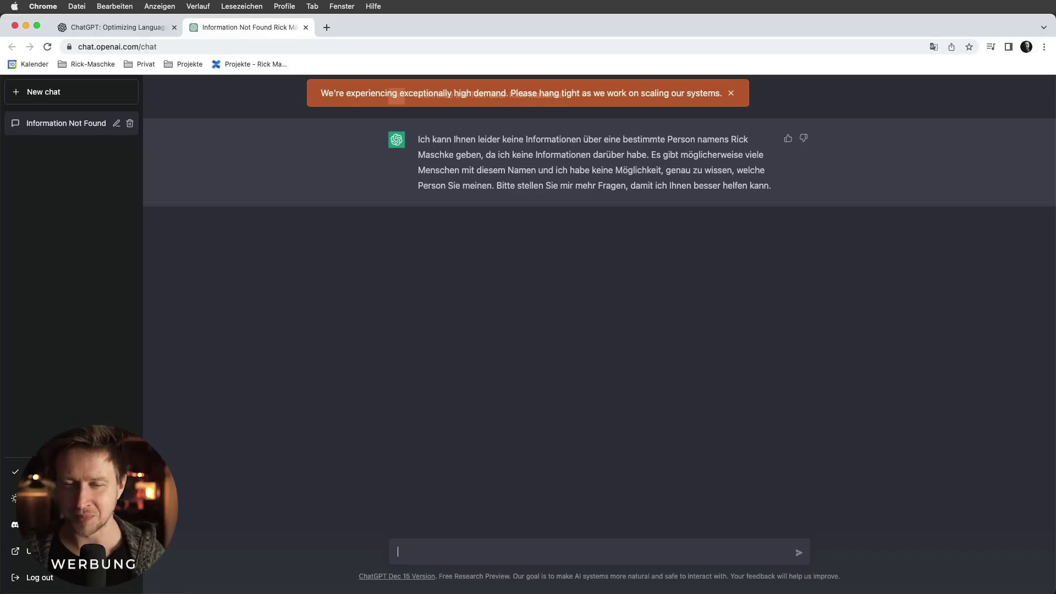
Request a German text portraying the person as a Photoshop teacher and passionate photographer.
{"action": "type", "text": "Schreibe mir einen Text "}
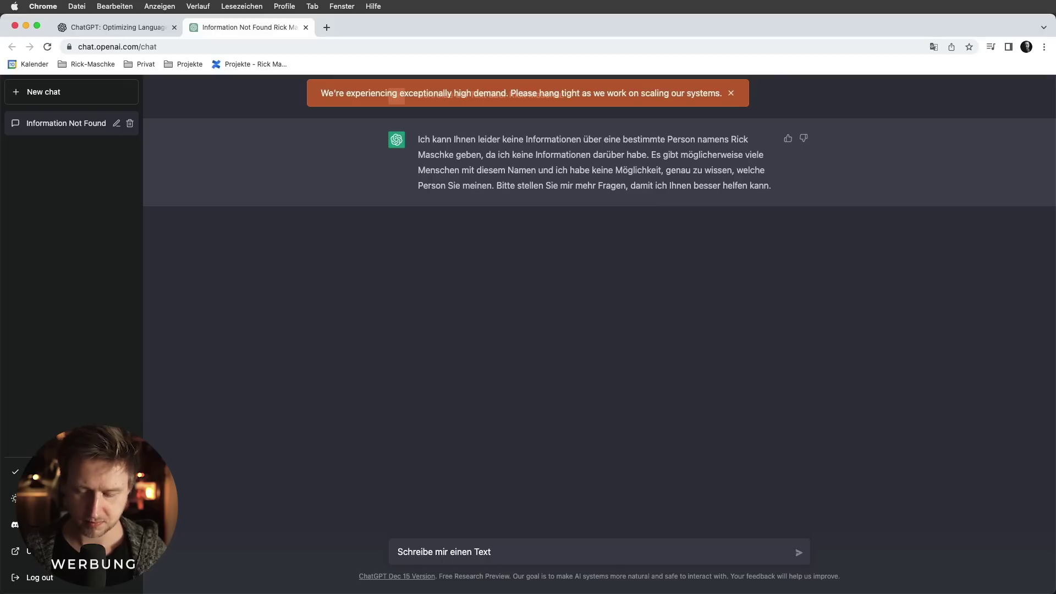
{"action": "type", "text": "r Rick Altsc"}
{"action": "key", "text": "BackSpace"}
{"action": "key", "text": "BackSpace"}
{"action": "key", "text": "BackSpace"}
{"action": "type", "text": "Maschke"}
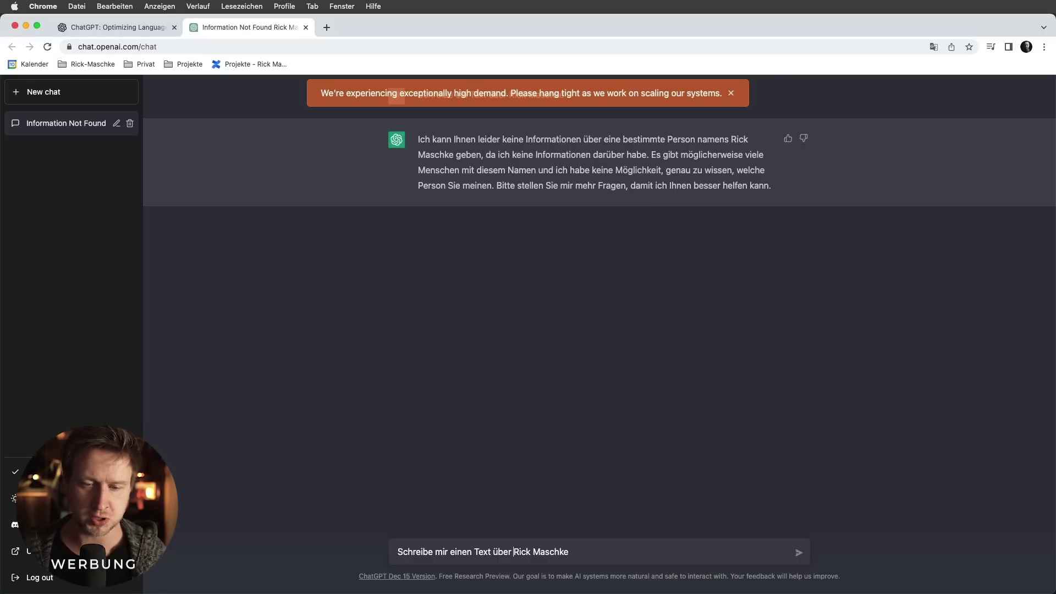
{"action": "type", "text": "deutschen "}
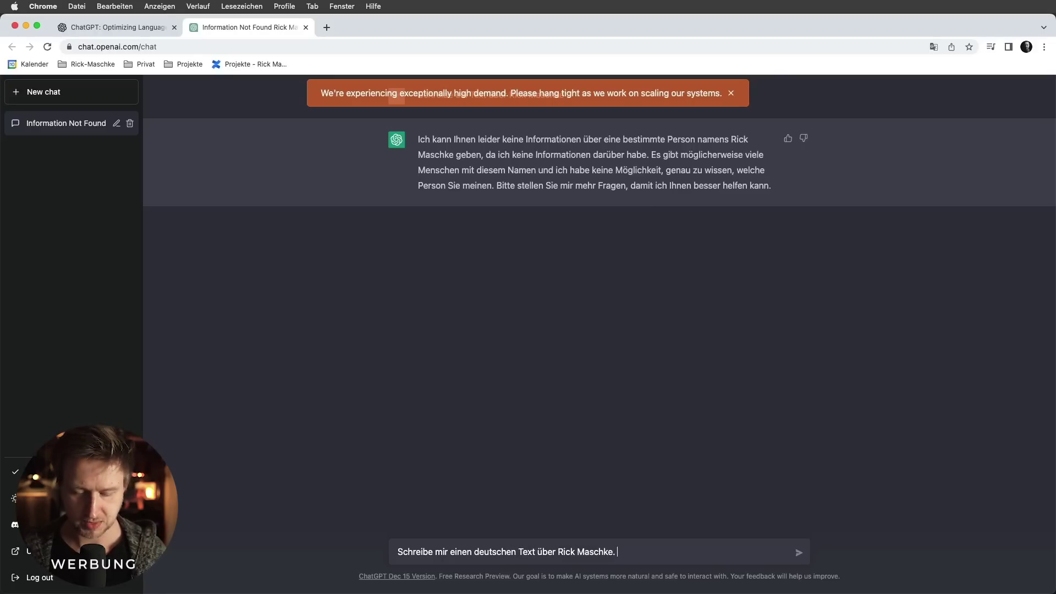
{"action": "type", "text": "terrichtet Bildbearbeitung mit Pho"}
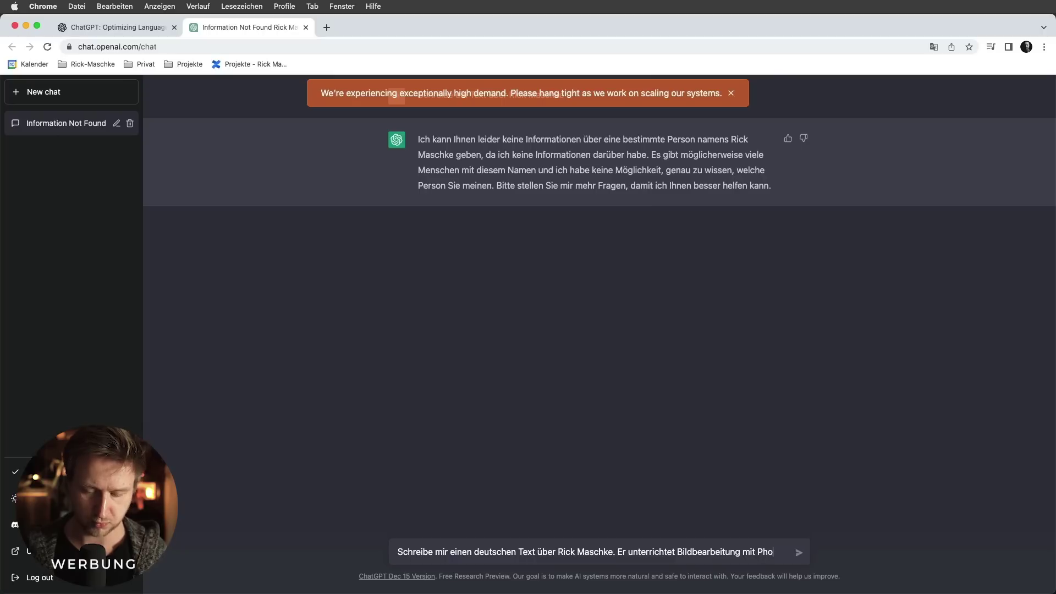
{"action": "type", "text": "toshop und ist leidenschaftlicher Fotograf."}
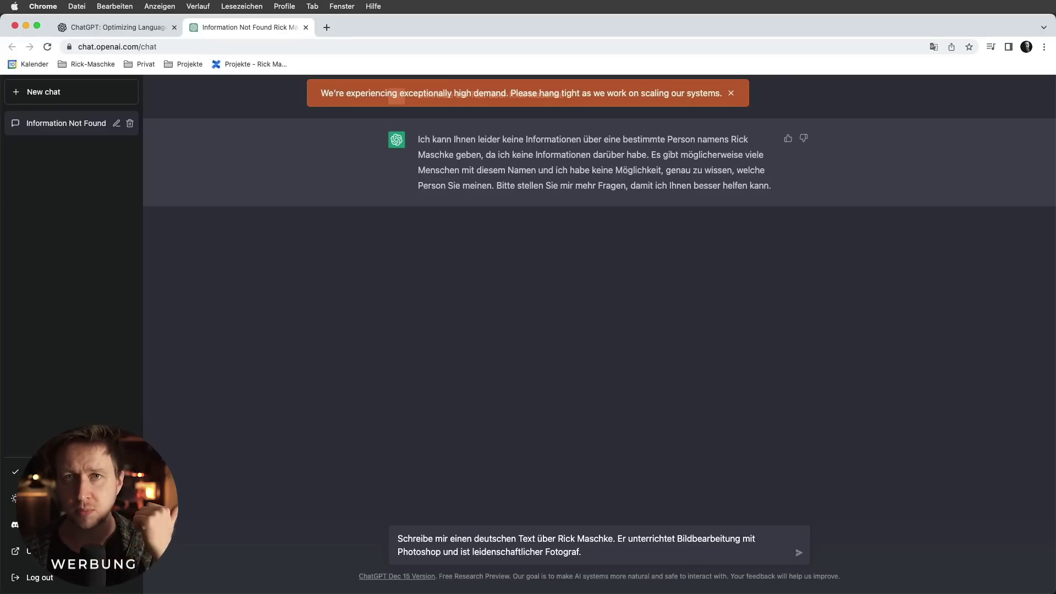
{"action": "key", "text": "Return"}
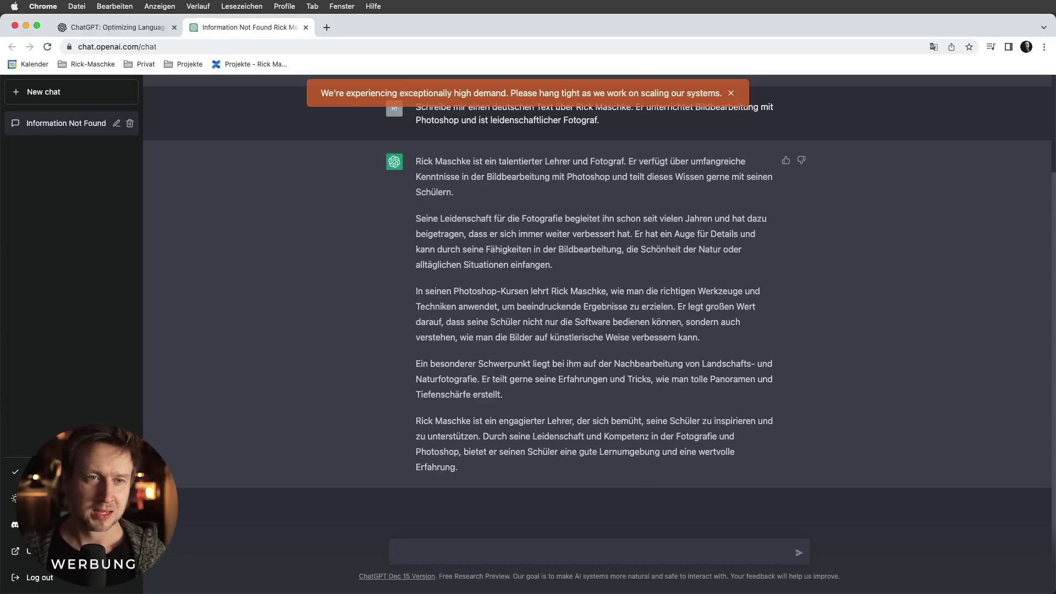
In a new chat, ask in German for a Photoshop script creating a layer named 'Retusche'.
{"action": "left_click", "coordinate": [40, 93]}
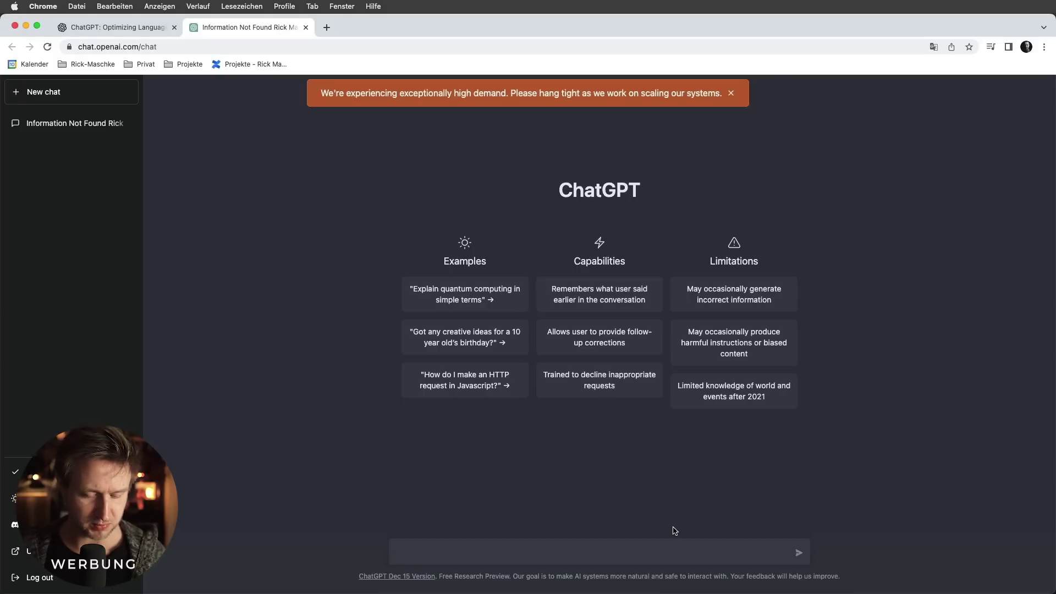
{"action": "type", "text": "Schreibe mir"}
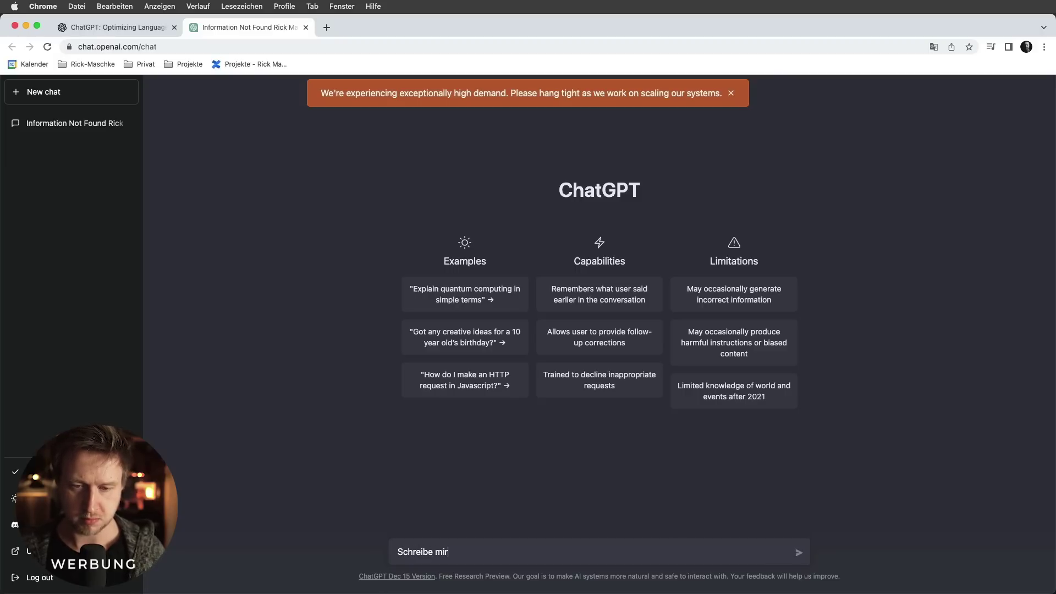
{"action": "type", "text": " ein Photoshop Script, dass"}
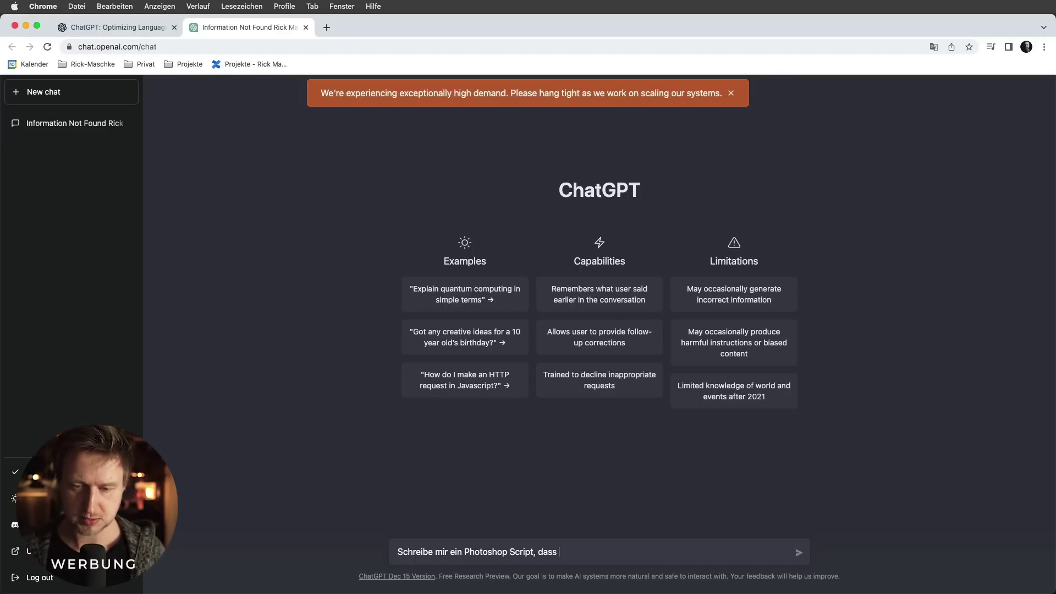
{"action": "type", "text": "Eb Ebene mit dem"}
{"action": "type", "text": "amen R"}
{"action": "key", "text": "BackSpace"}
{"action": "key", "text": "BackSpace"}
{"action": "key", "text": "BackSpace"}
{"action": "type", "text": "\"Re"}
{"action": "type", "text": "ch"}
{"action": "type", "text": "sche"}
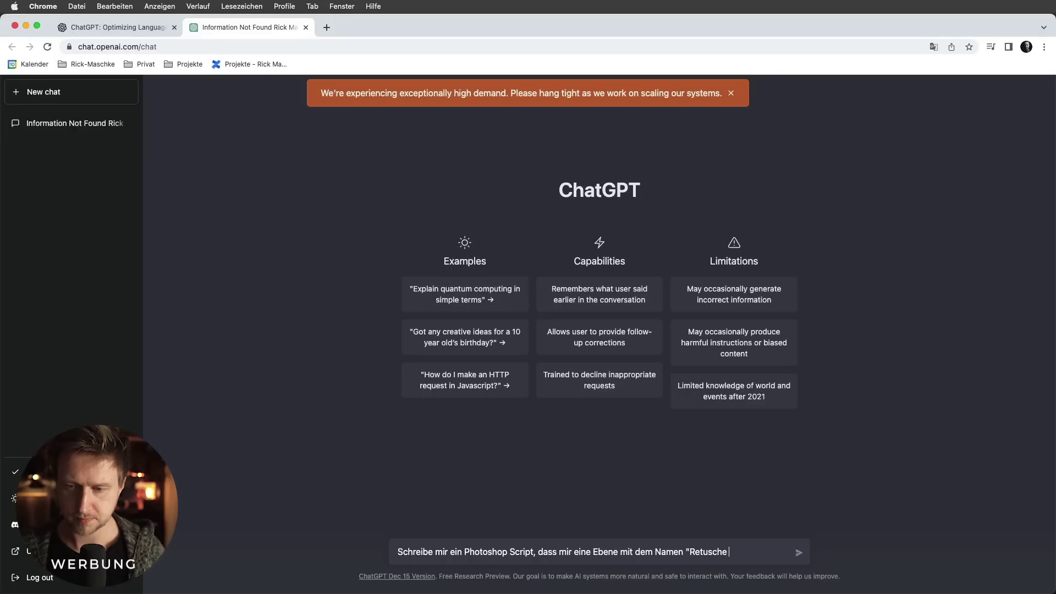
{"action": "type", "text": "zeugt."}
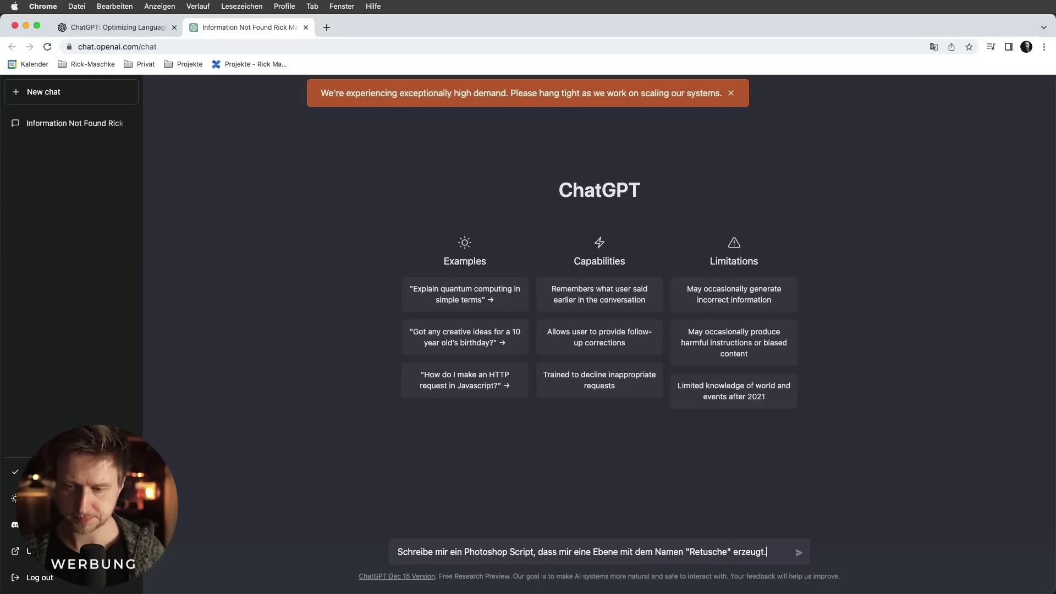
{"action": "key", "text": "Return"}
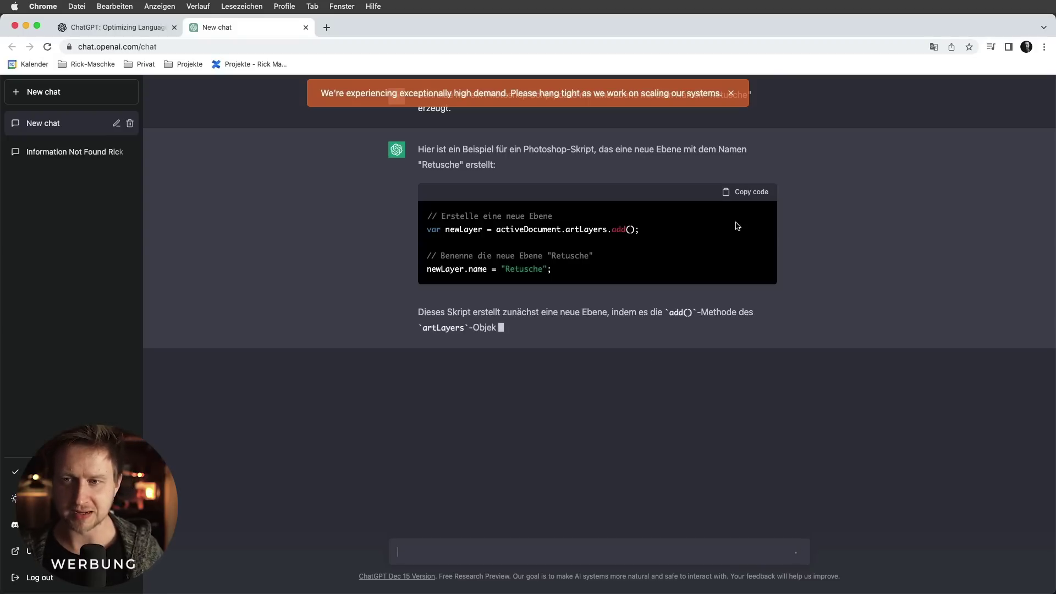
Replace the VS Code script with ChatGPT's Retusche layer code, save, and run it in Adobe Photoshop.
{"action": "left_click", "coordinate": [762, 198]}
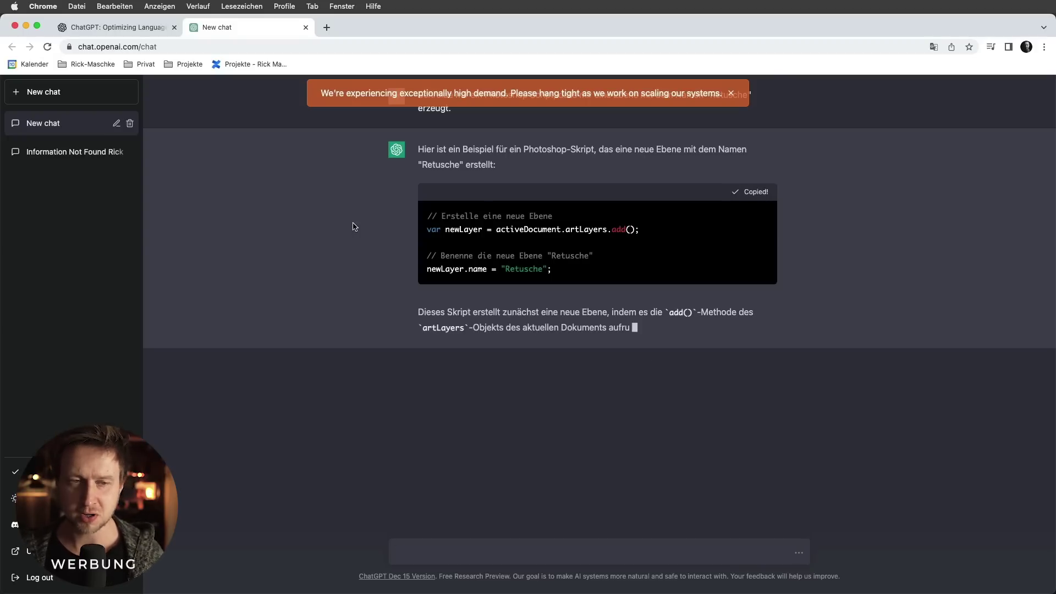
{"action": "key", "text": "super+Tab"}
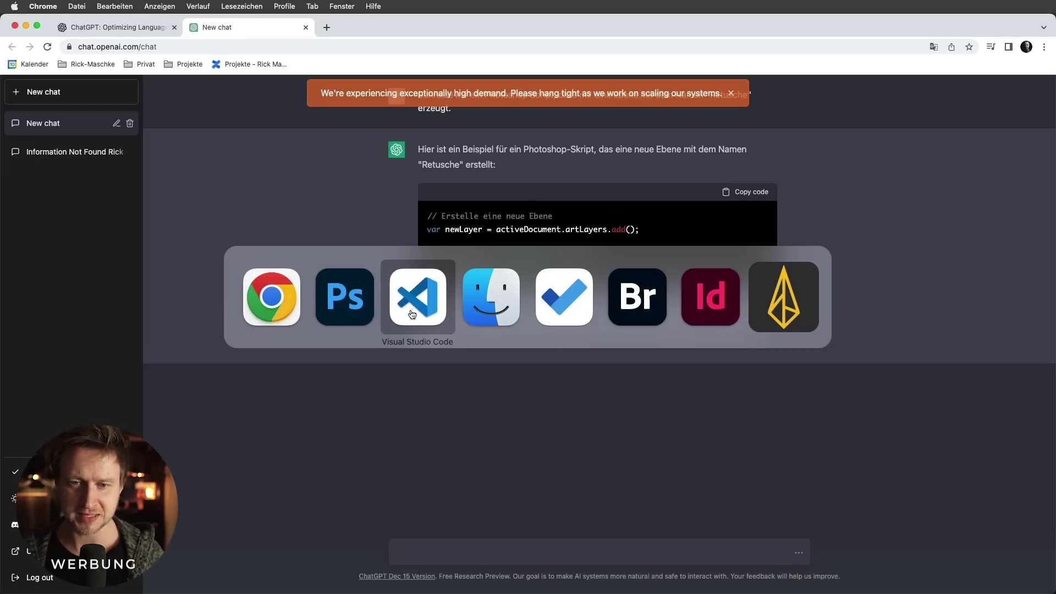
{"action": "key", "text": "super+a"}
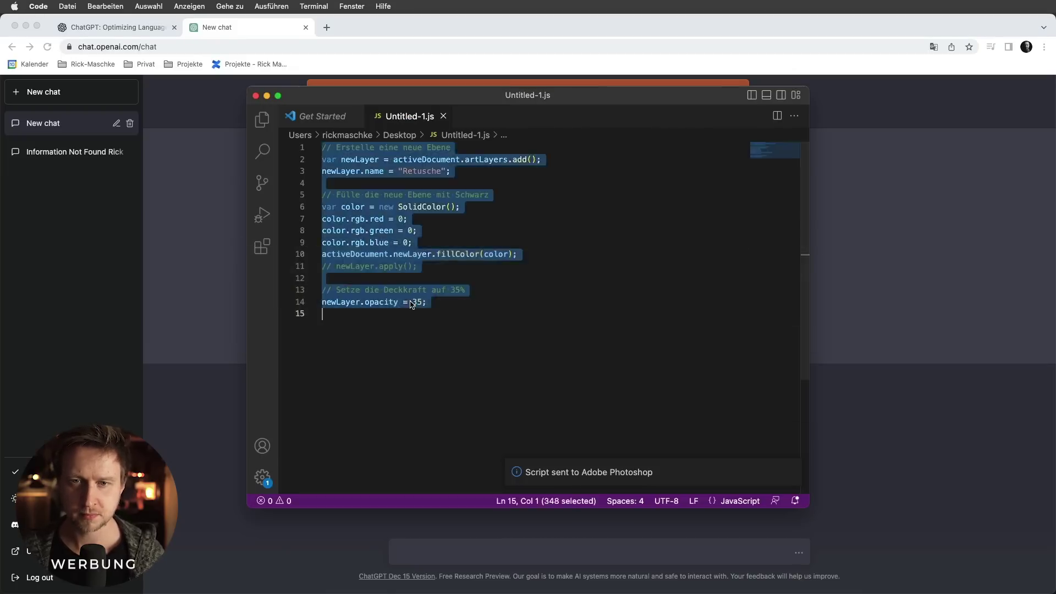
{"action": "key", "text": "BackSpace"}
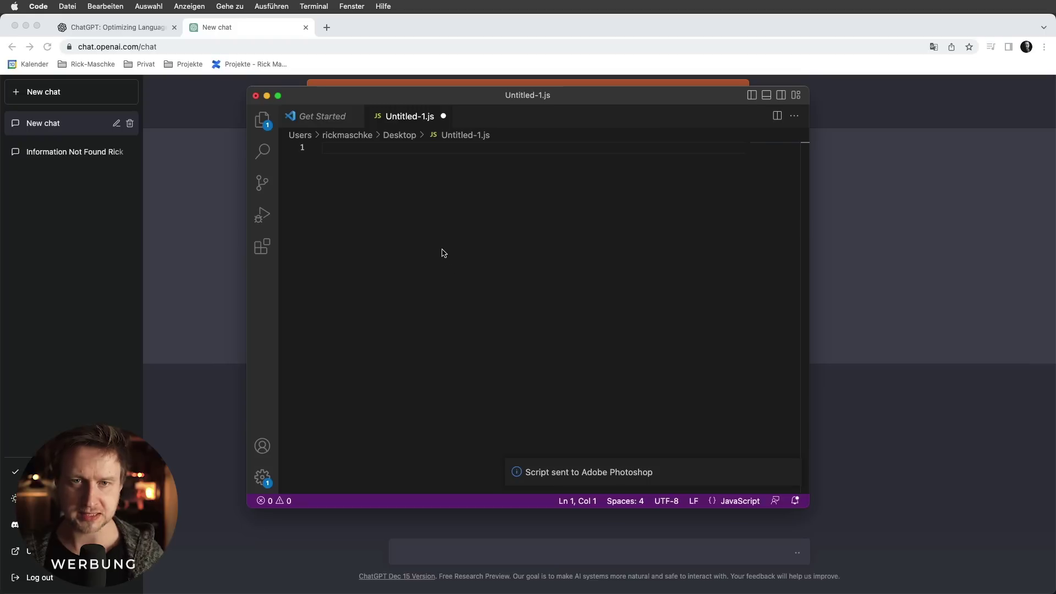
{"action": "key", "text": "super+v"}
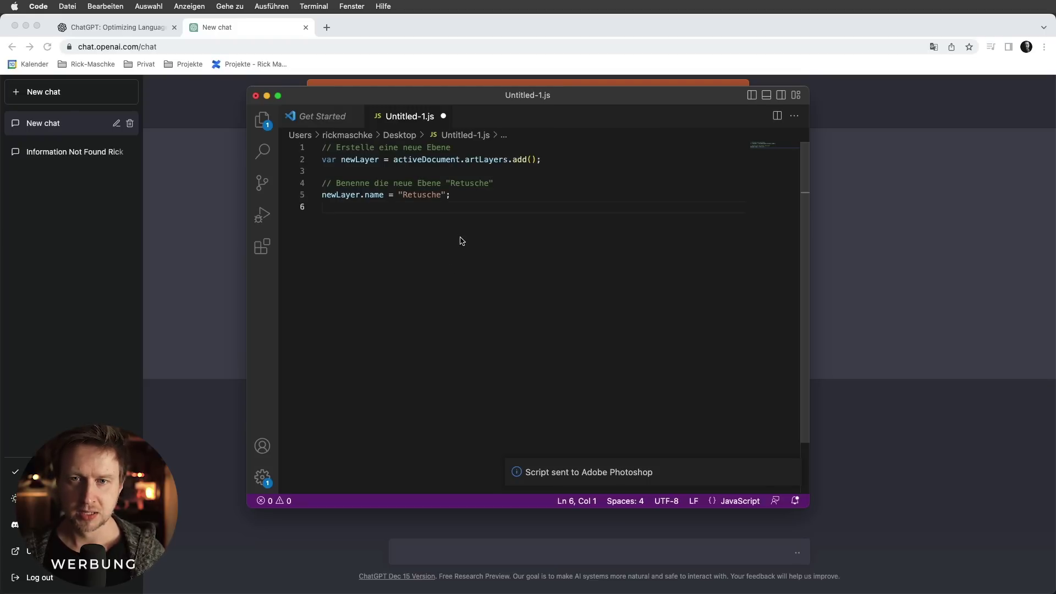
{"action": "key", "text": "super+s"}
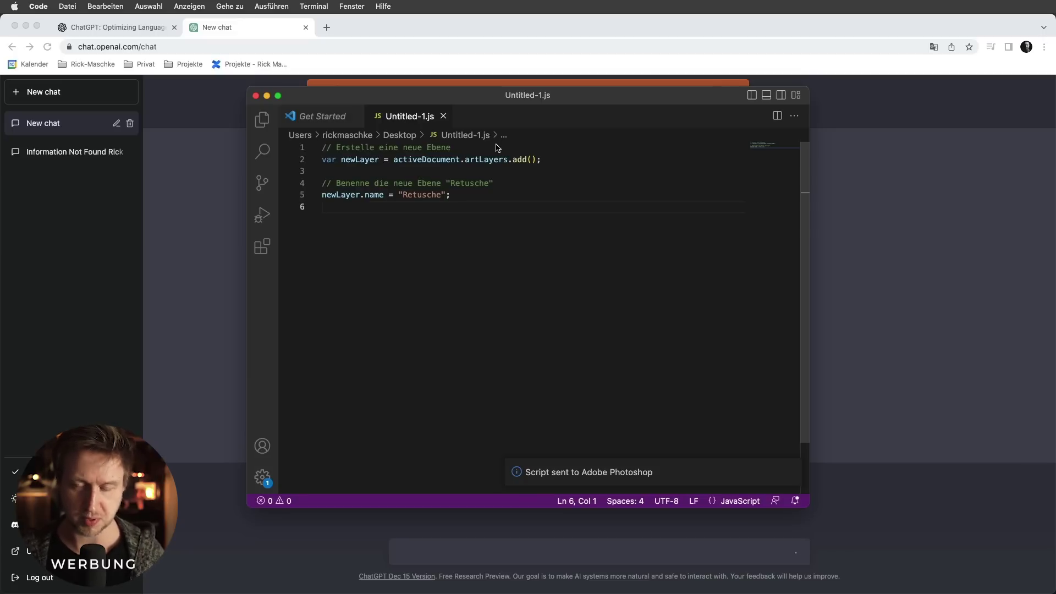
{"action": "key", "text": "super+shift+p"}
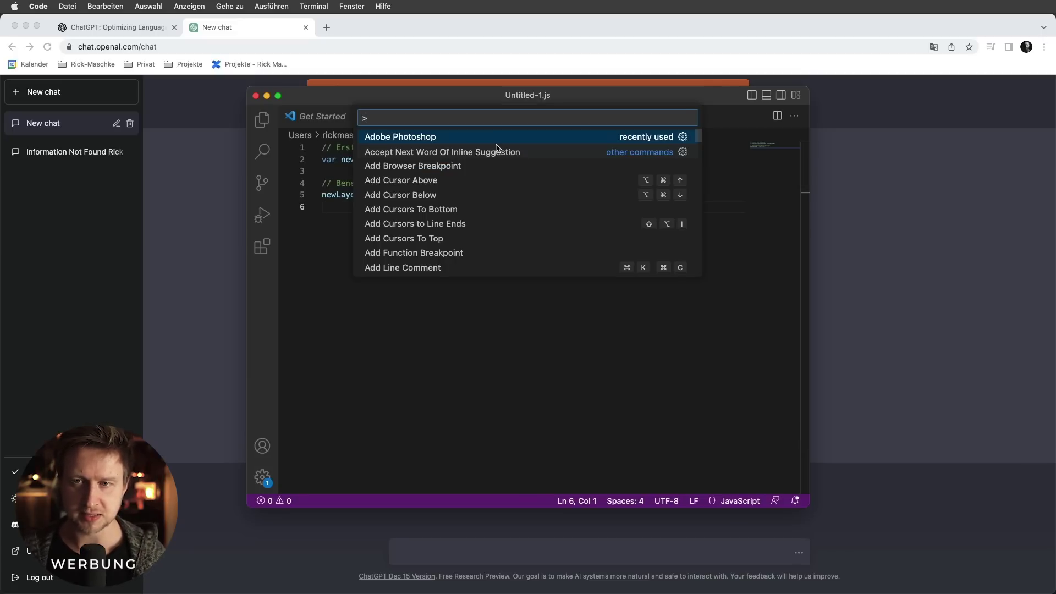
{"action": "key", "text": "Return"}
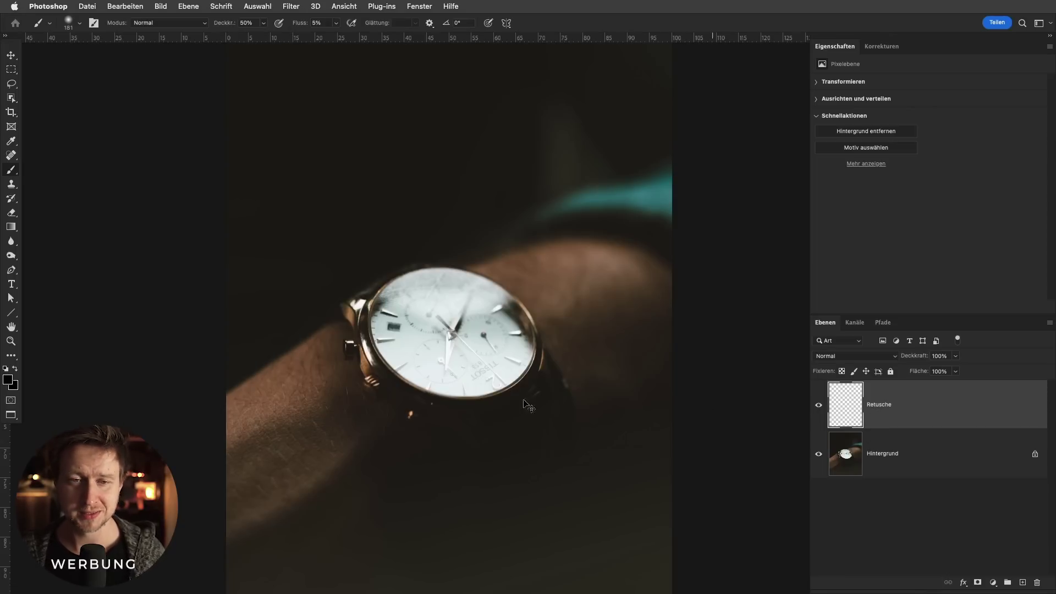
Leave Photoshop with the new Retusche layer and return to the ChatGPT chat.
{"action": "key", "text": "super+Tab"}
{"action": "key", "text": "super+Tab"}
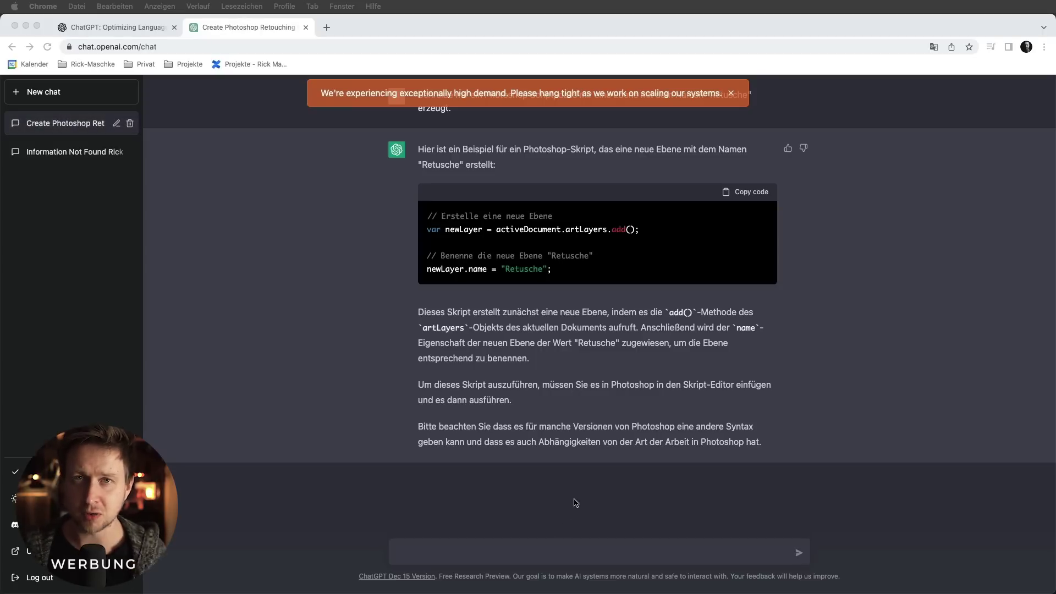
Ask ChatGPT to extend the script to fill the 'Retusche' layer with black, and copy the result.
{"action": "left_click", "coordinate": [594, 548]}
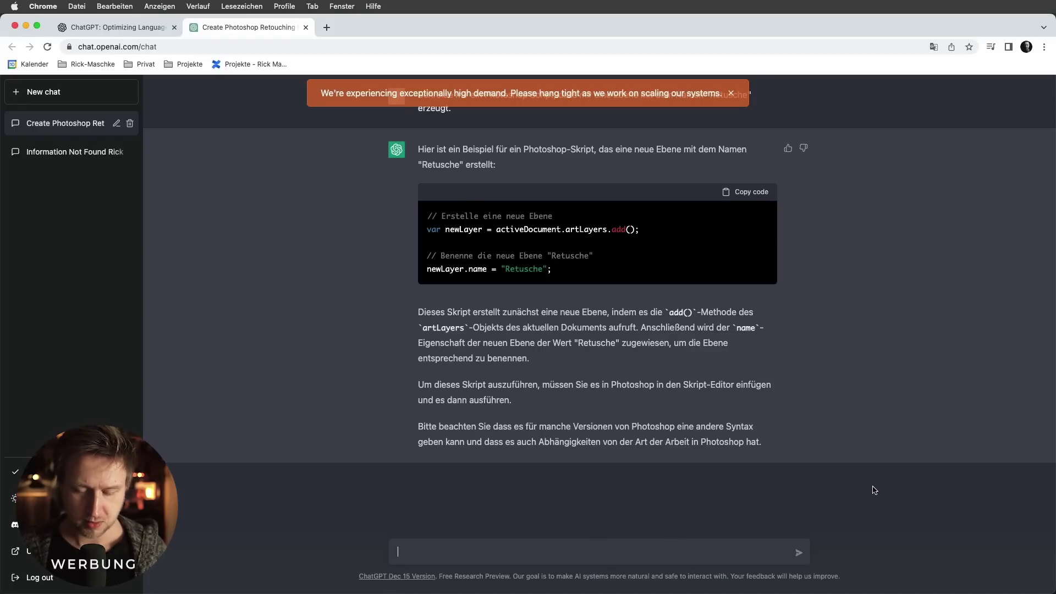
{"action": "type", "text": "Kannst du das Script erweiternund die Ebe"}
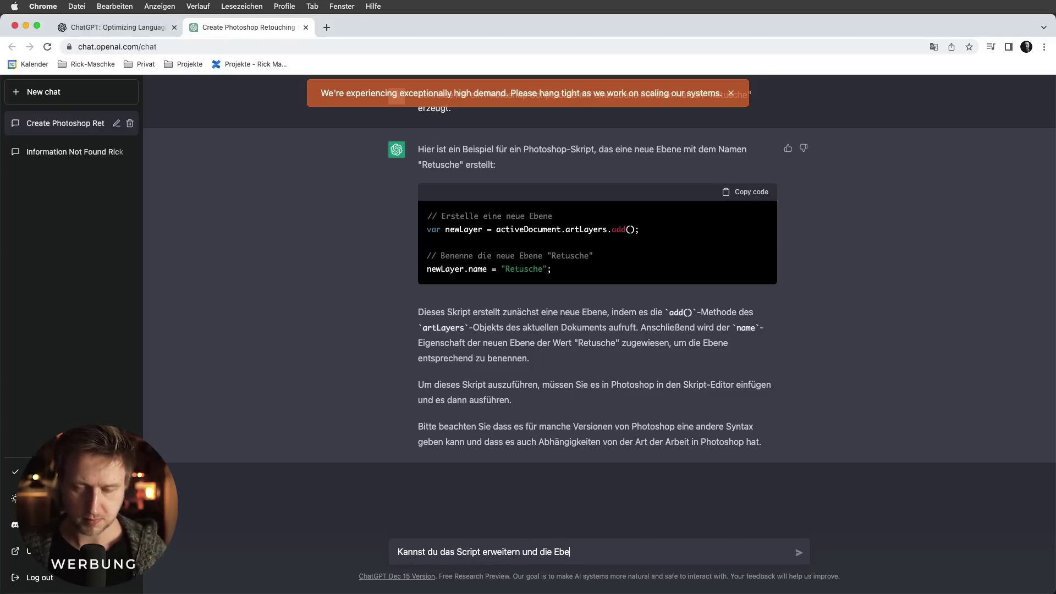
{"action": "type", "text": "R"}
{"action": "key", "text": "BackSpace"}
{"action": "key", "text": "BackSpace"}
{"action": "type", "text": "Retusche\" mit sc"}
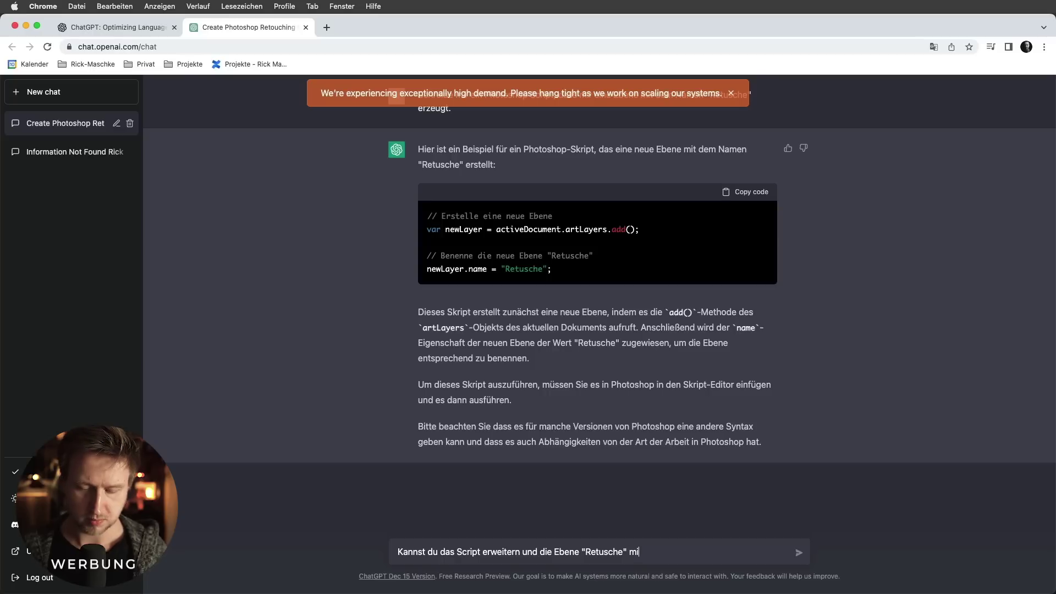
{"action": "type", "text": "hwarz"}
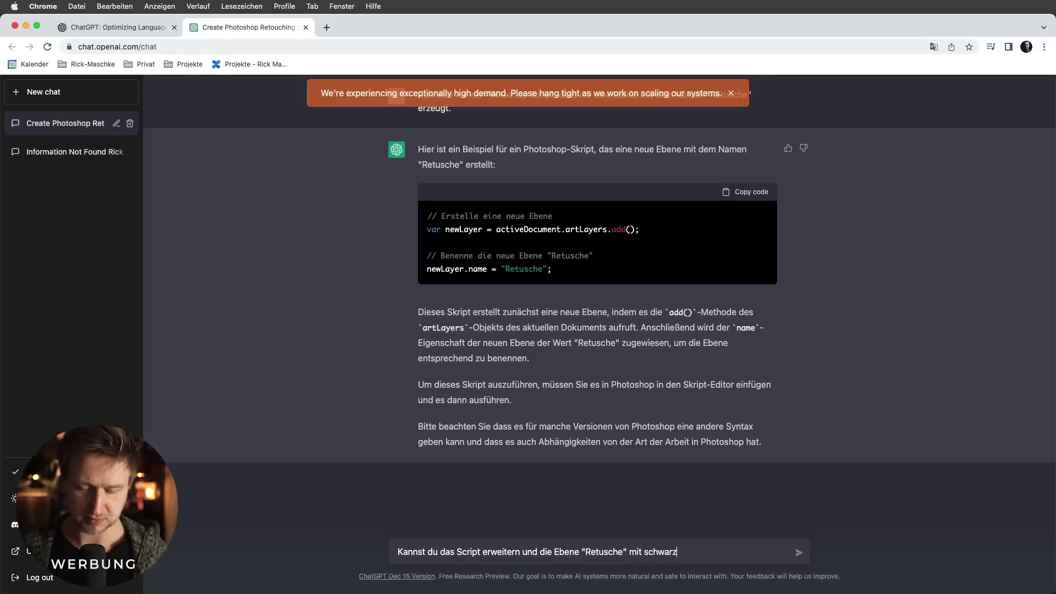
{"action": "type", "text": " füllen"}
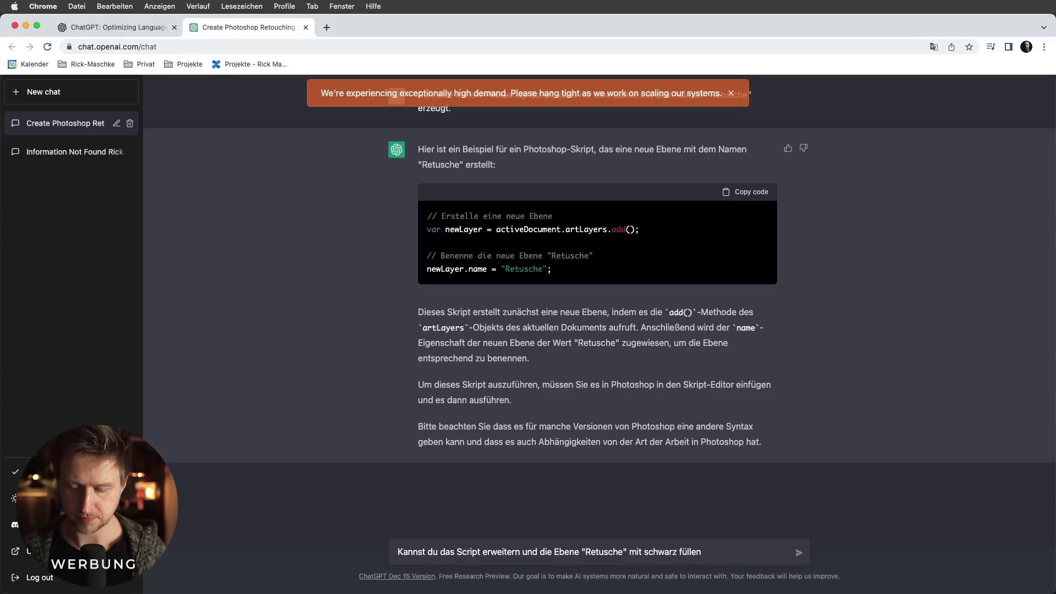
{"action": "type", "text": "?"}
{"action": "key", "text": "Return"}
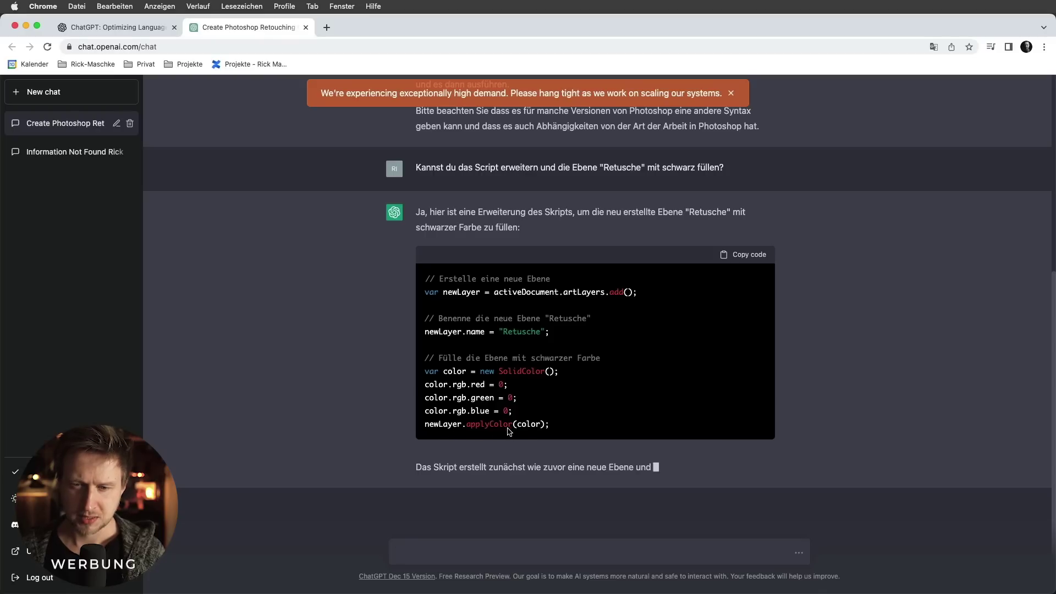
{"action": "left_click", "coordinate": [751, 239]}
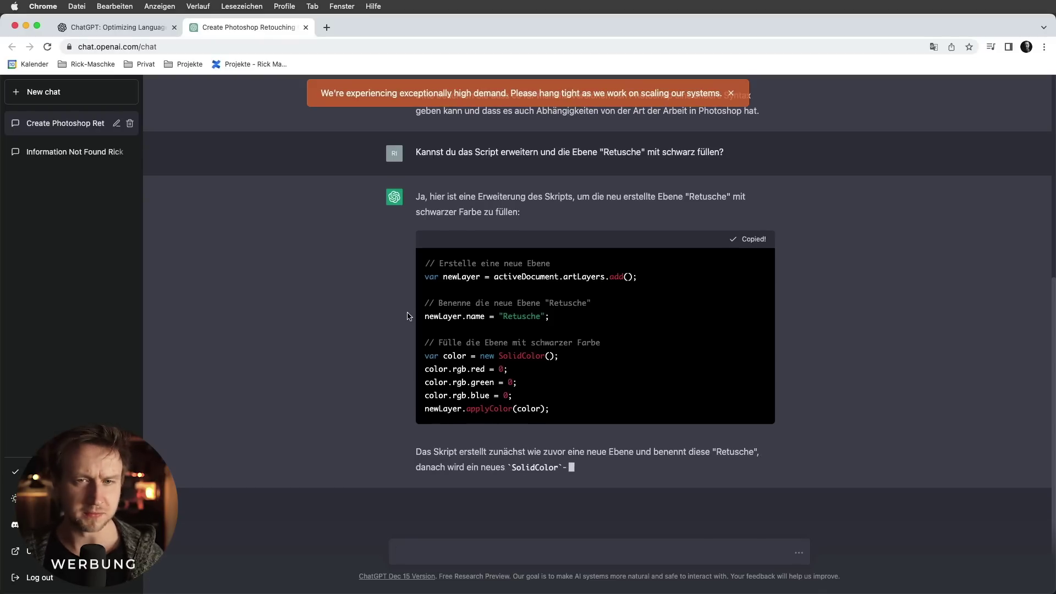
Paste the black-fill script into VS Code and undo the earlier Retusche layer in Photoshop.
{"action": "key", "text": "super+Tab"}
{"action": "key", "text": "super+a"}
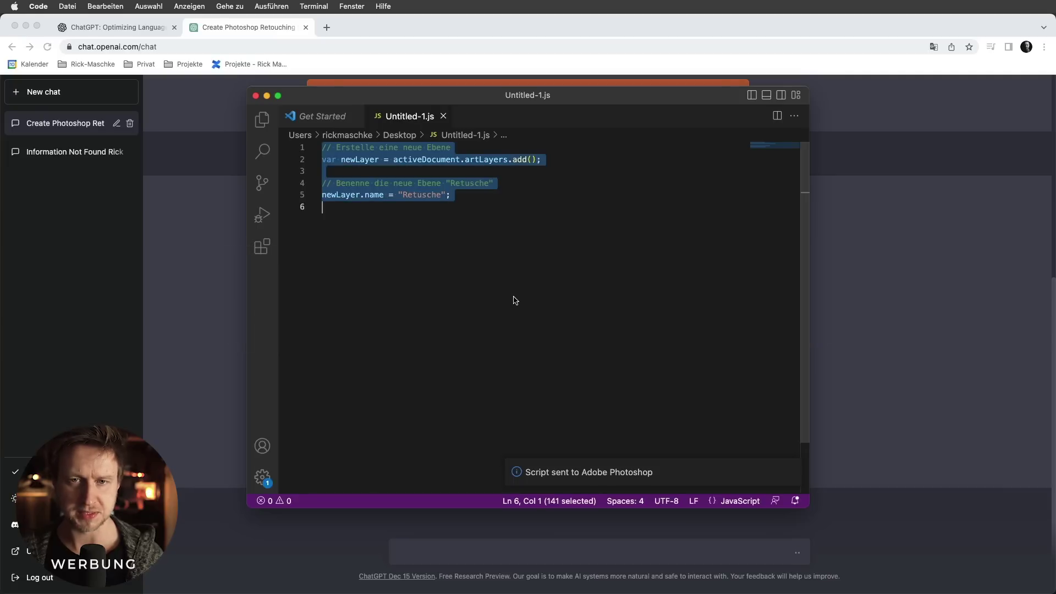
{"action": "key", "text": "super+v"}
{"action": "key", "text": "super+Tab"}
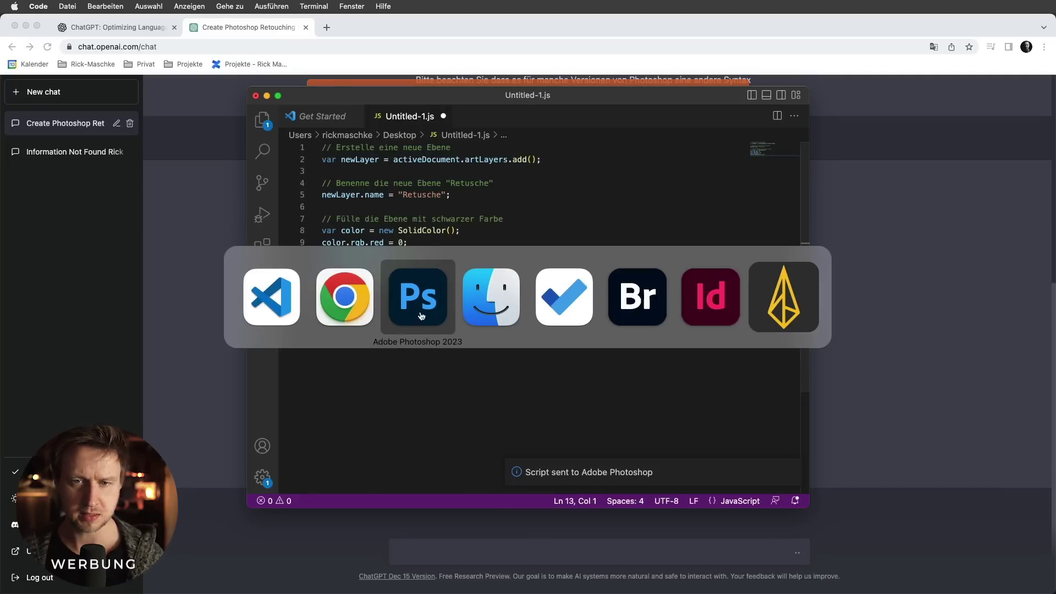
{"action": "left_click", "coordinate": [422, 310]}
{"action": "key", "text": "super+z"}
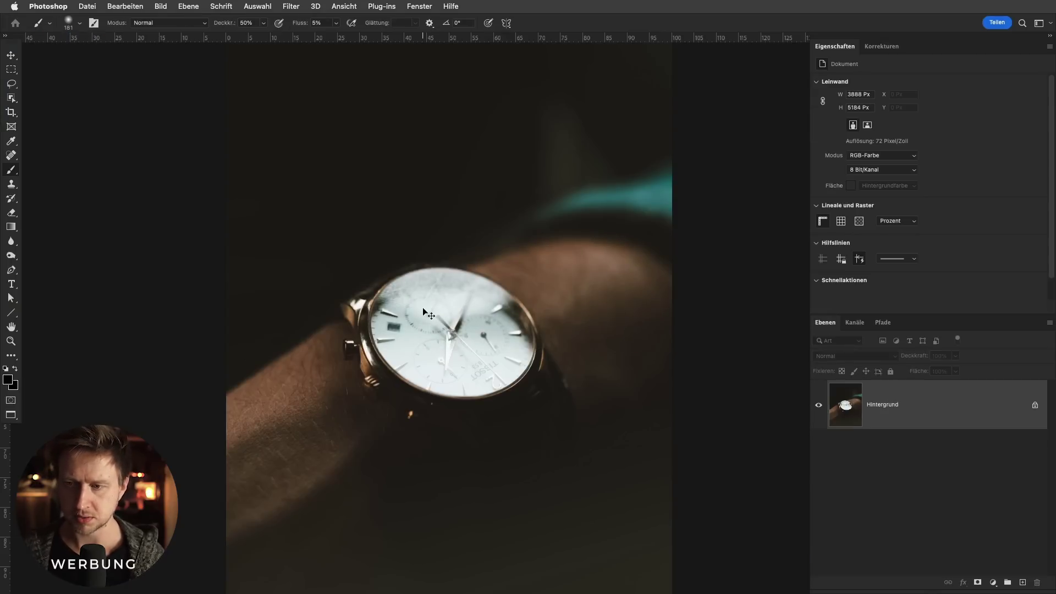
Run the black-fill script in Photoshop, then undo the still-transparent Retusche layer it creates.
{"action": "key", "text": "super+Tab"}
{"action": "key", "text": "super+shift+p"}
{"action": "key", "text": "Return"}
{"action": "left_click", "coordinate": [143, 246]}
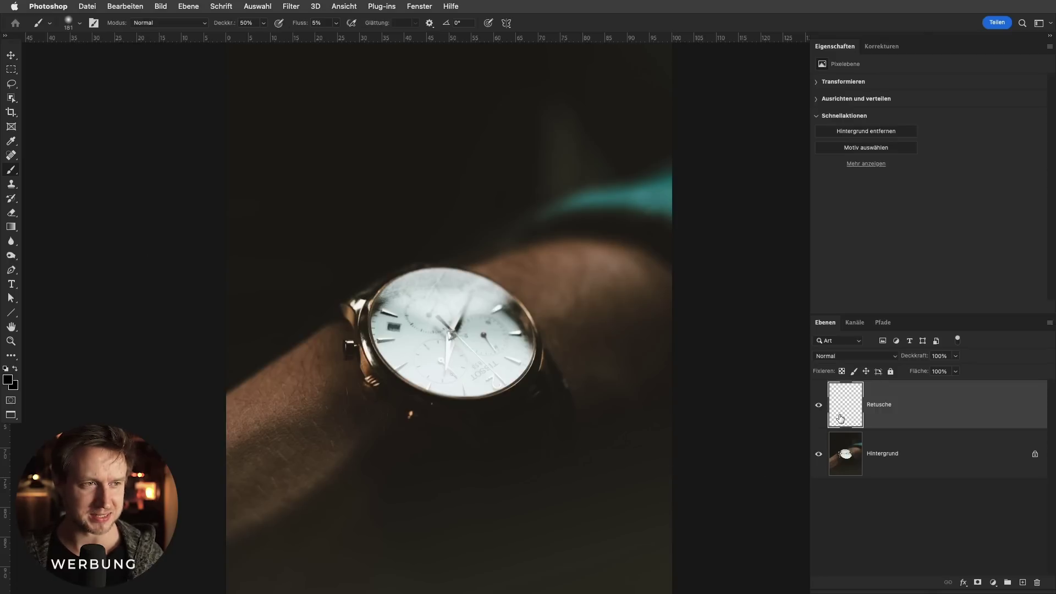
{"action": "key", "text": "super+z"}
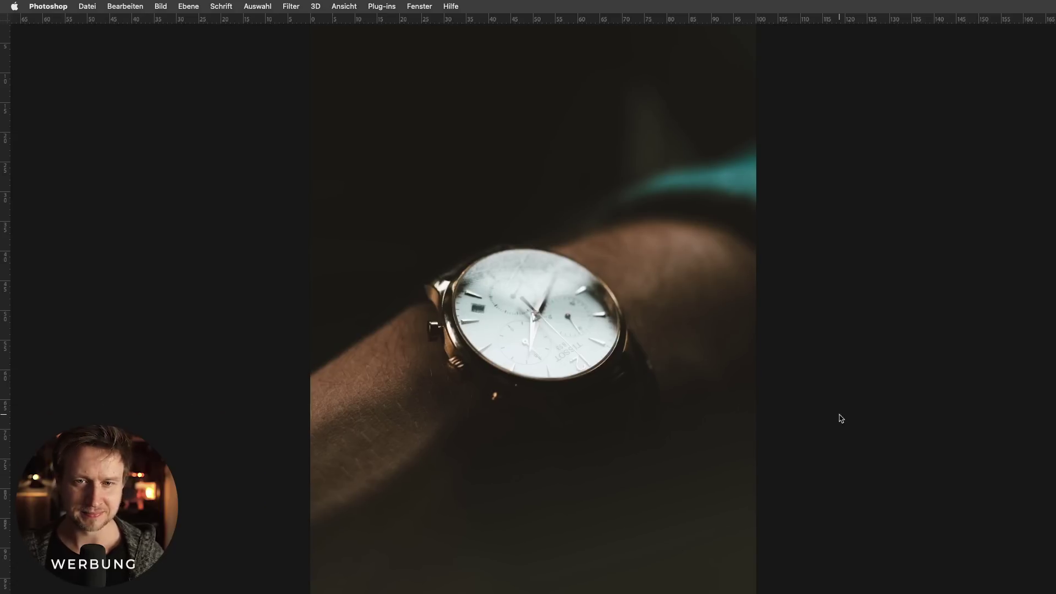
{"action": "key", "text": "super+Tab"}
{"action": "left_click", "coordinate": [363, 307]}
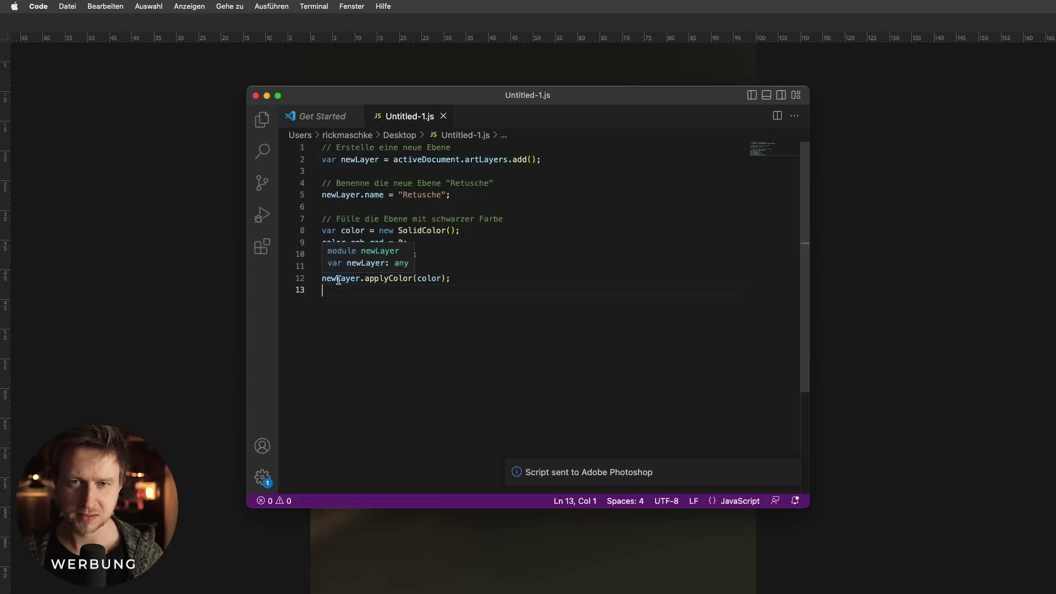
Change line 12 from applyColor(color) to fill(color), save, and rerun the script in Photoshop.
{"action": "double_click", "coordinate": [387, 279]}
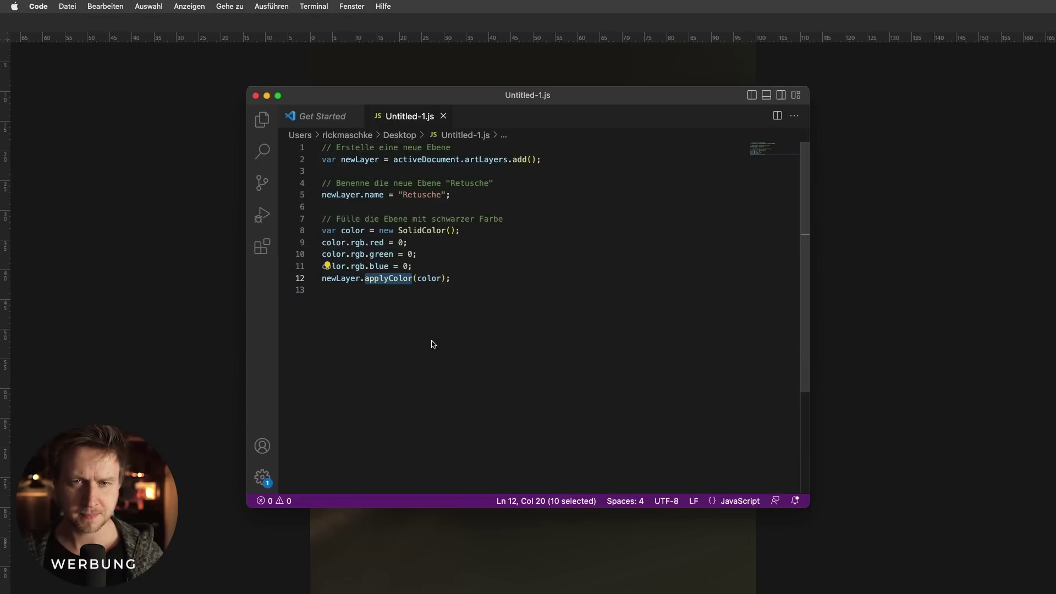
{"action": "type", "text": "fill"}
{"action": "left_click", "coordinate": [415, 277]}
{"action": "key", "text": "super+s"}
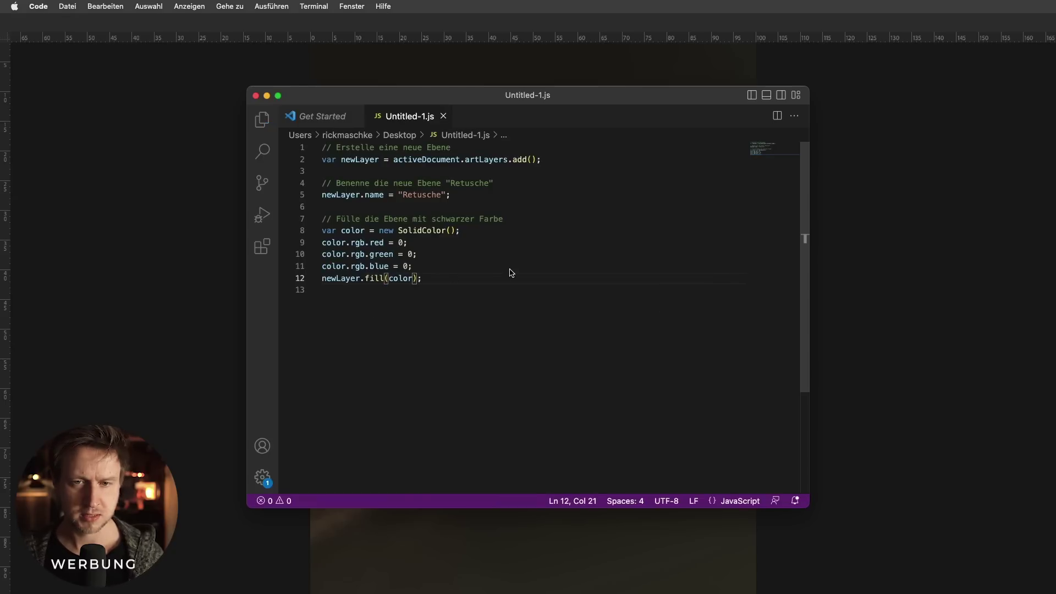
{"action": "key", "text": "super+shift+p"}
{"action": "key", "text": "Return"}
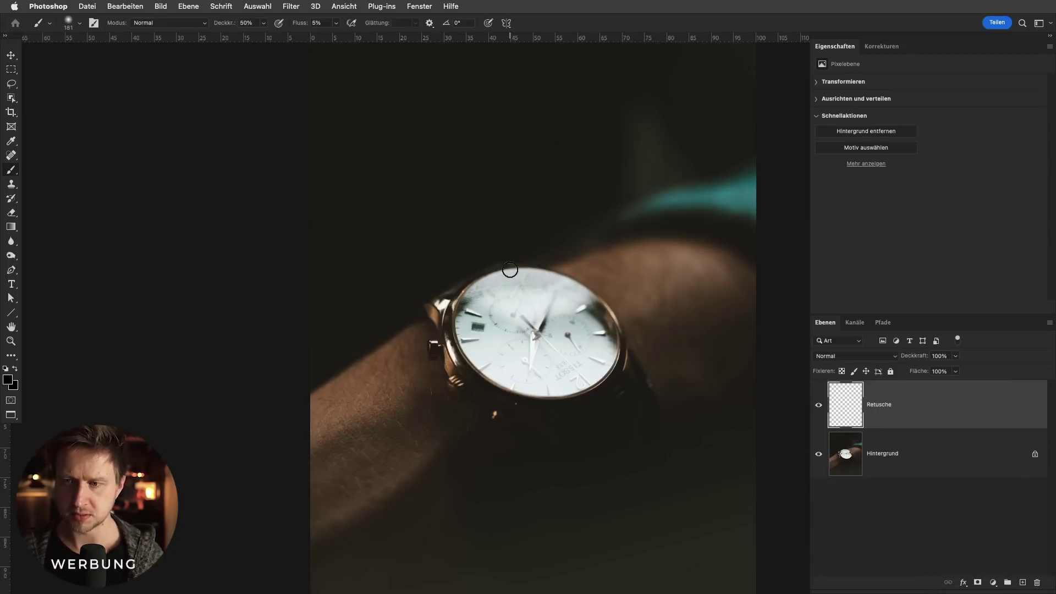
{"action": "key", "text": "super+Tab"}
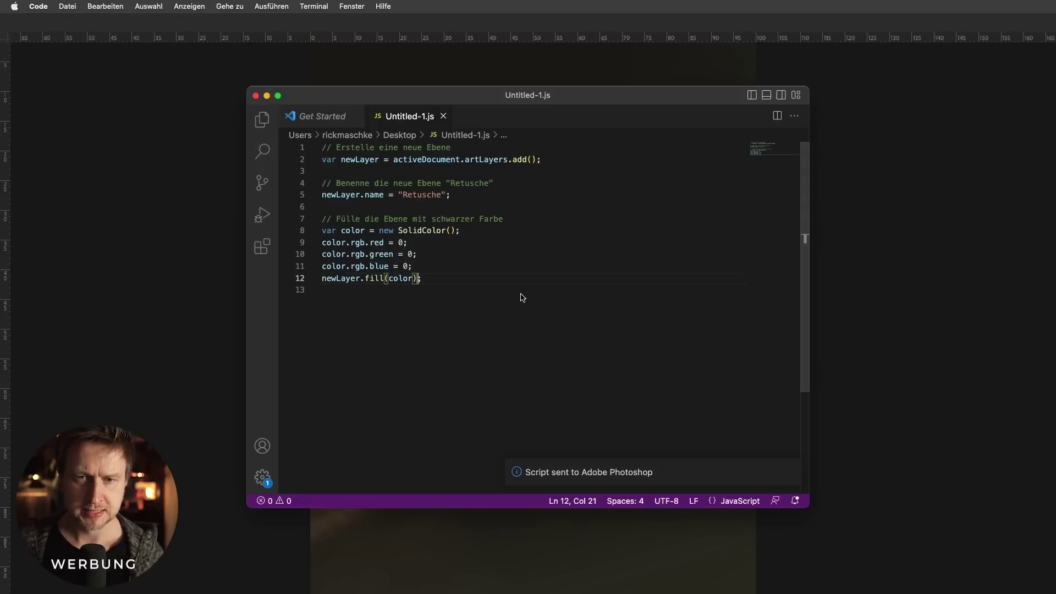
{"action": "key", "text": "Right"}
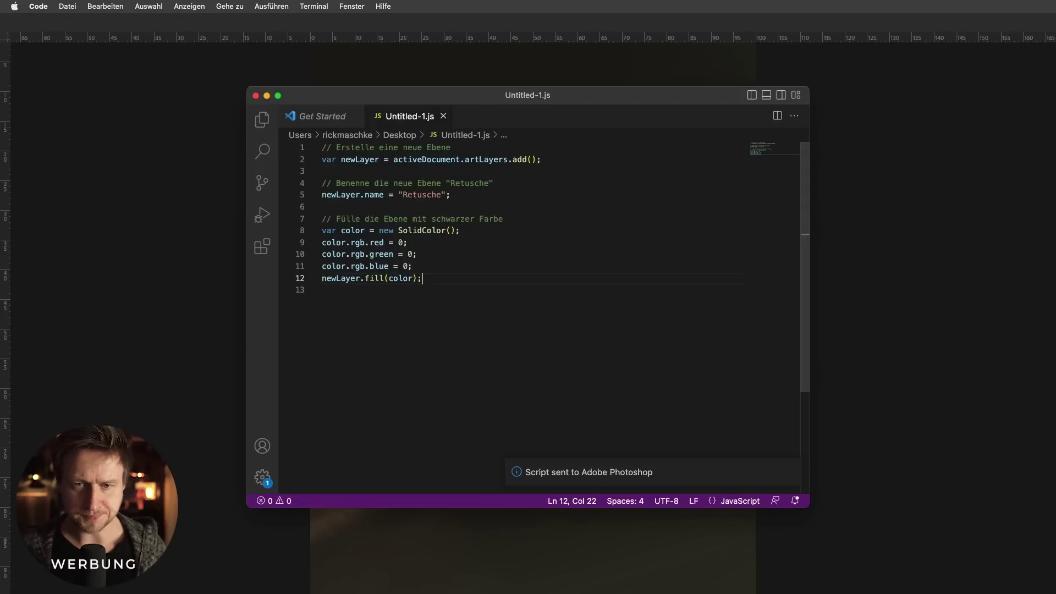
{"action": "key", "text": "super+Tab"}
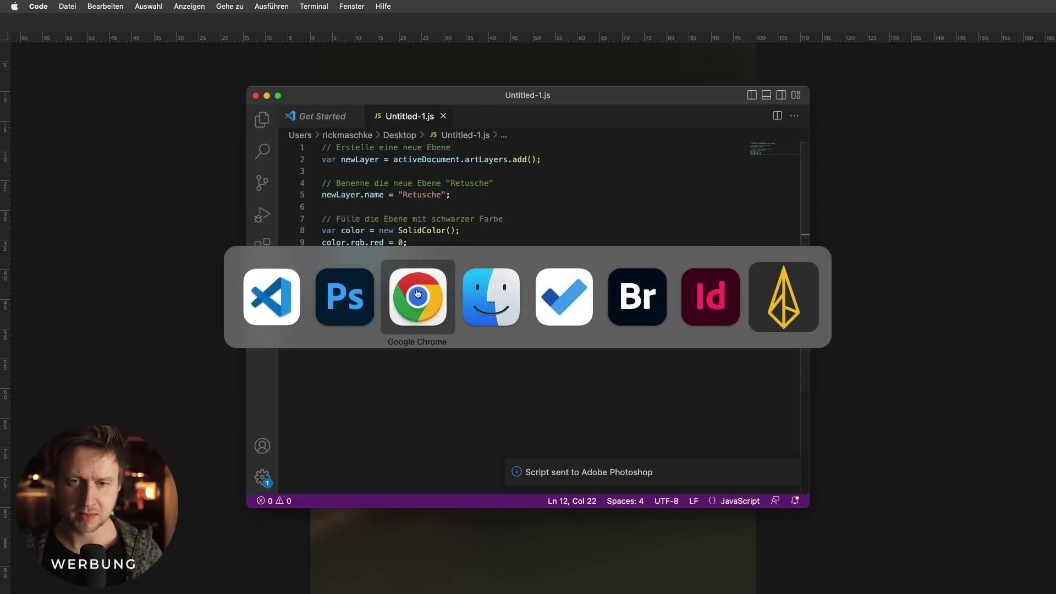
{"action": "left_click", "coordinate": [417, 295]}
Tell ChatGPT in German the layer wasn't filled black and ask it to fix the problem.
{"action": "left_click", "coordinate": [659, 553]}
{"action": "type", "text": "Leider hat das nicht funktioniert, denn die Ebene wurde nicht mit schwarz"}
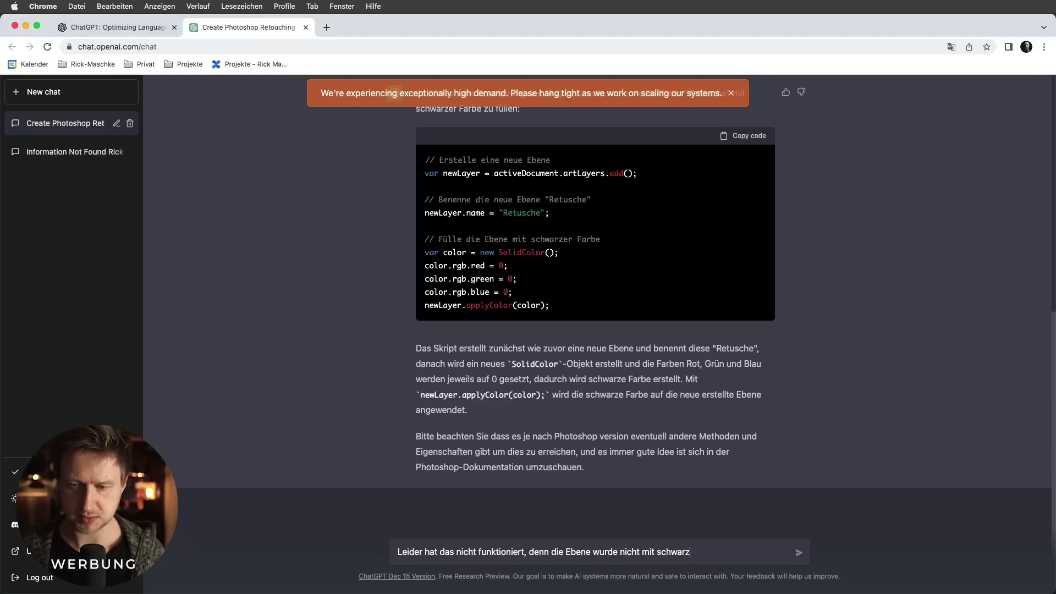
{"action": "type", "text": "gefüllt. Kan"}
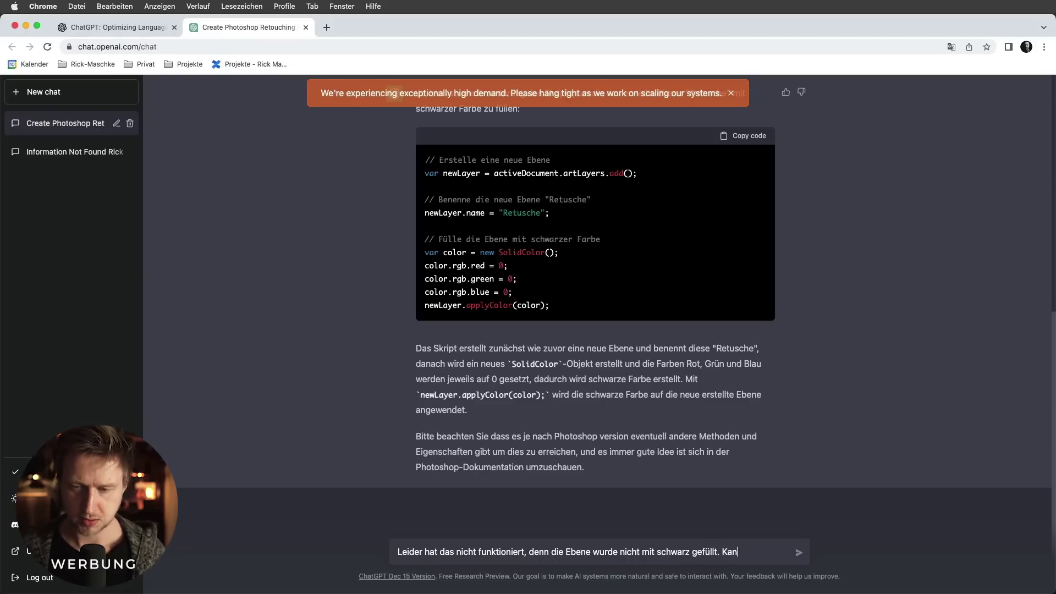
{"action": "type", "text": "blem behe"}
{"action": "type", "text": "?"}
{"action": "key", "text": "Return"}
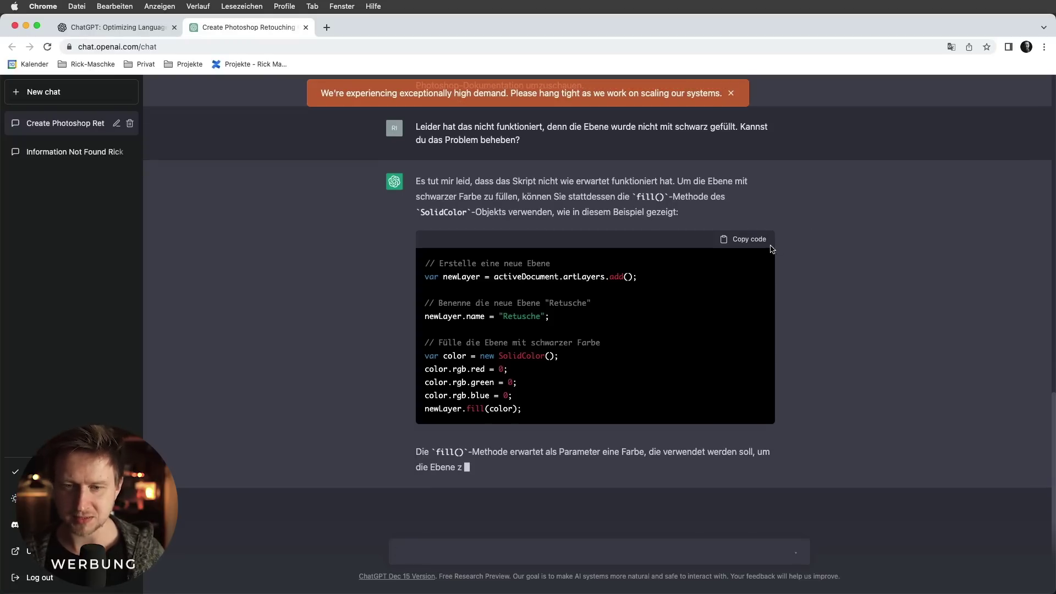
Paste ChatGPT's revised newLayer.fill(color) script into VS Code and run it in Photoshop.
{"action": "left_click", "coordinate": [753, 239]}
{"action": "key", "text": "super+Tab"}
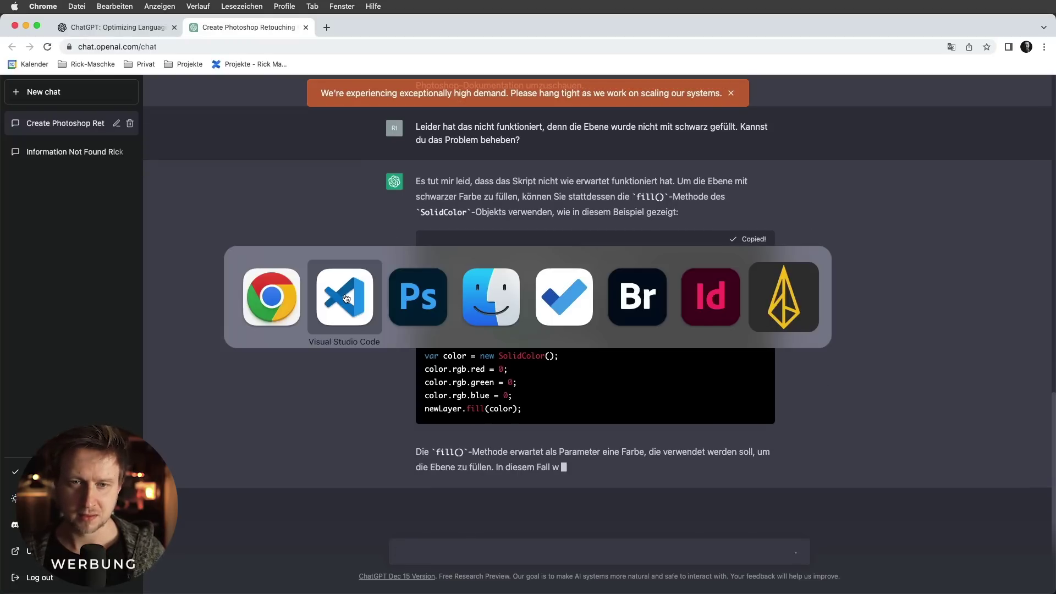
{"action": "key", "text": "super+a"}
{"action": "key", "text": "super+v"}
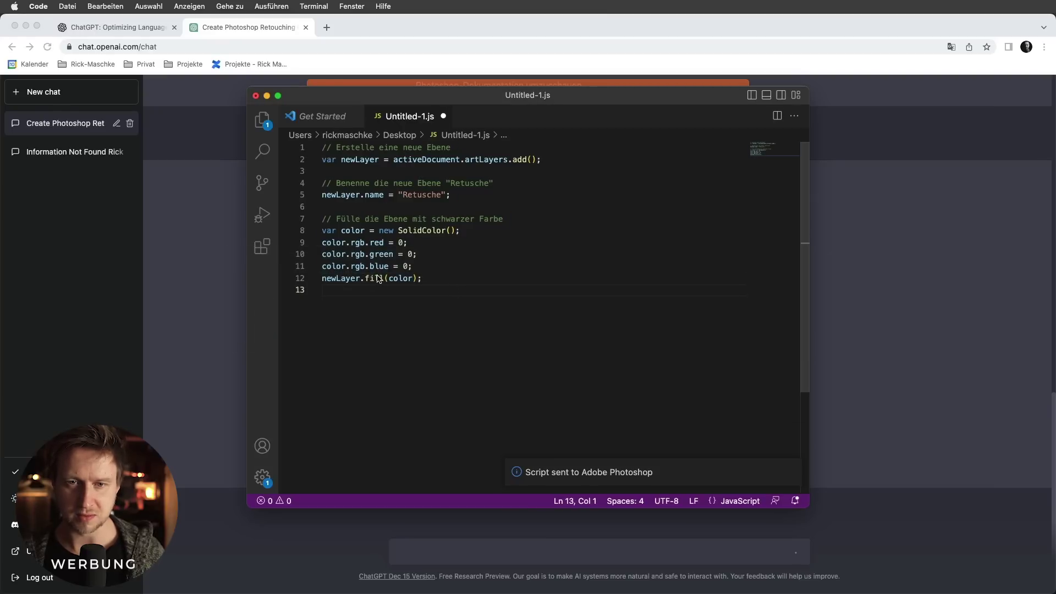
{"action": "key", "text": "super+Tab"}
{"action": "key", "text": "super+Tab"}
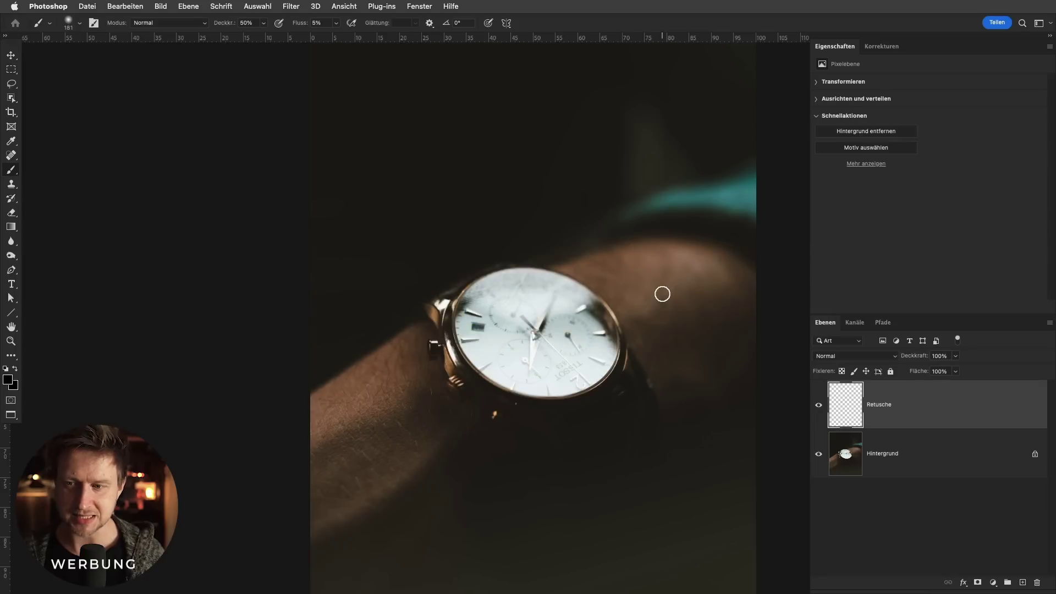
{"action": "key", "text": "super+Tab"}
{"action": "key", "text": "super+shift+p"}
{"action": "key", "text": "Return"}
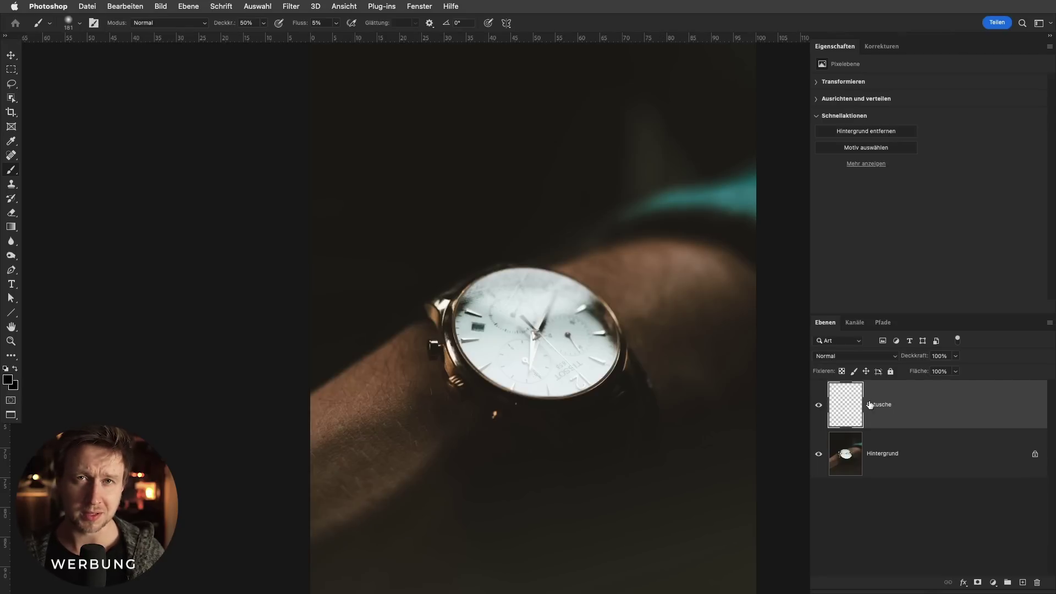
Edit line 12 to activeDocument.selection.fill(color) and run it, filling the Retusche layer black.
{"action": "key", "text": "super+Tab"}
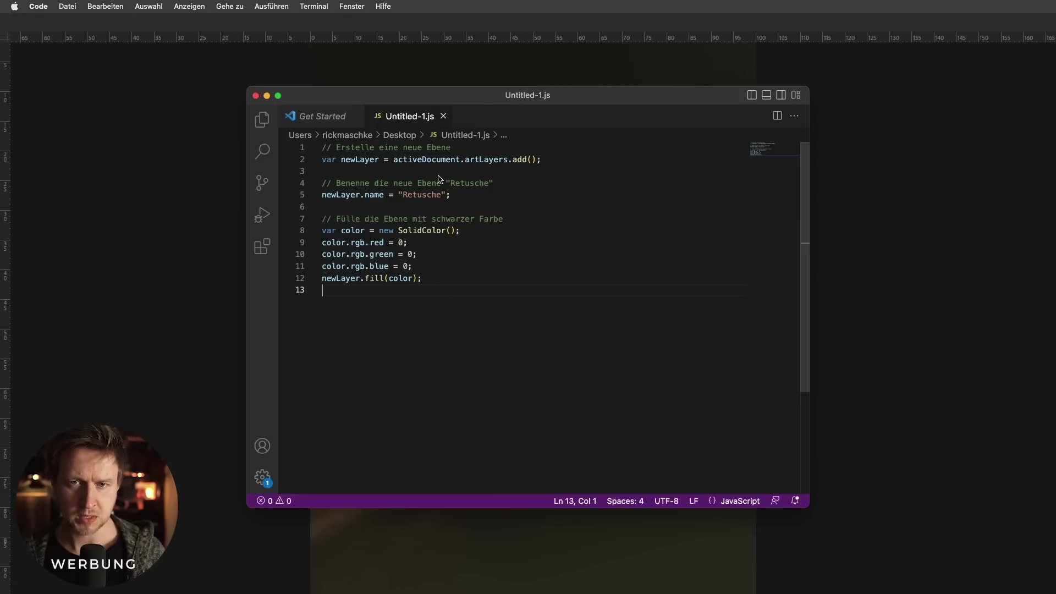
{"action": "double_click", "coordinate": [438, 160]}
{"action": "left_click", "coordinate": [324, 279]}
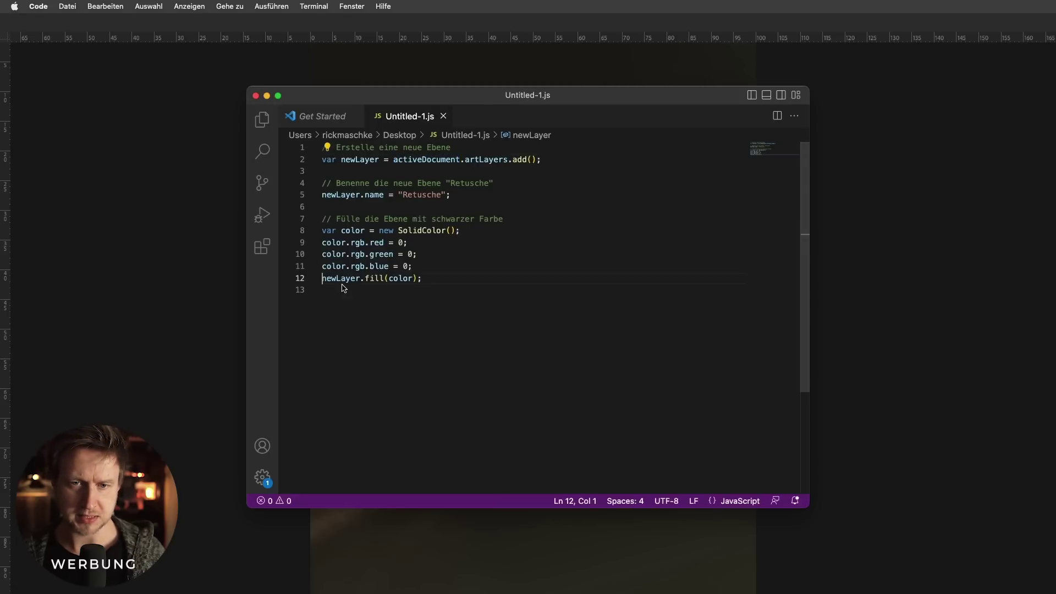
{"action": "key", "text": "super+v"}
{"action": "type", "text": "."}
{"action": "key", "text": "super+shift+p"}
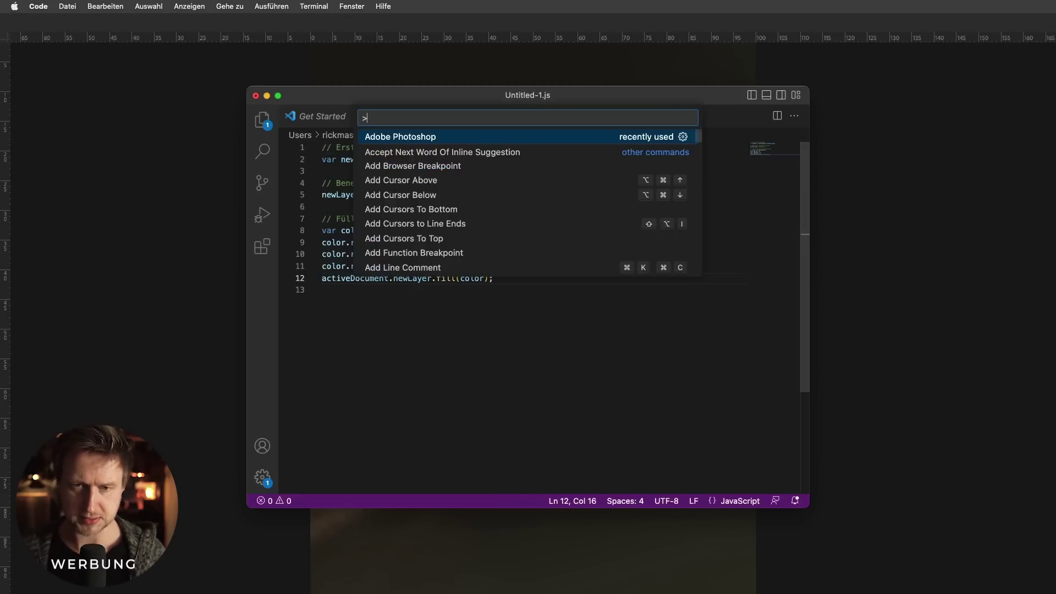
{"action": "key", "text": "Return"}
{"action": "type", "text": "sele"}
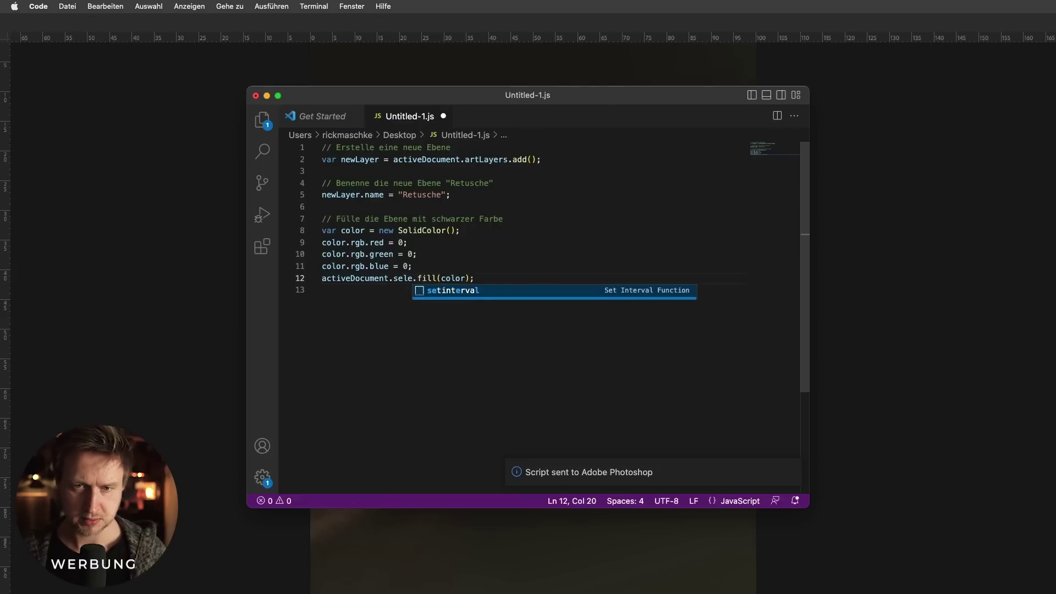
{"action": "type", "text": "ction"}
{"action": "key", "text": "super+shift+p"}
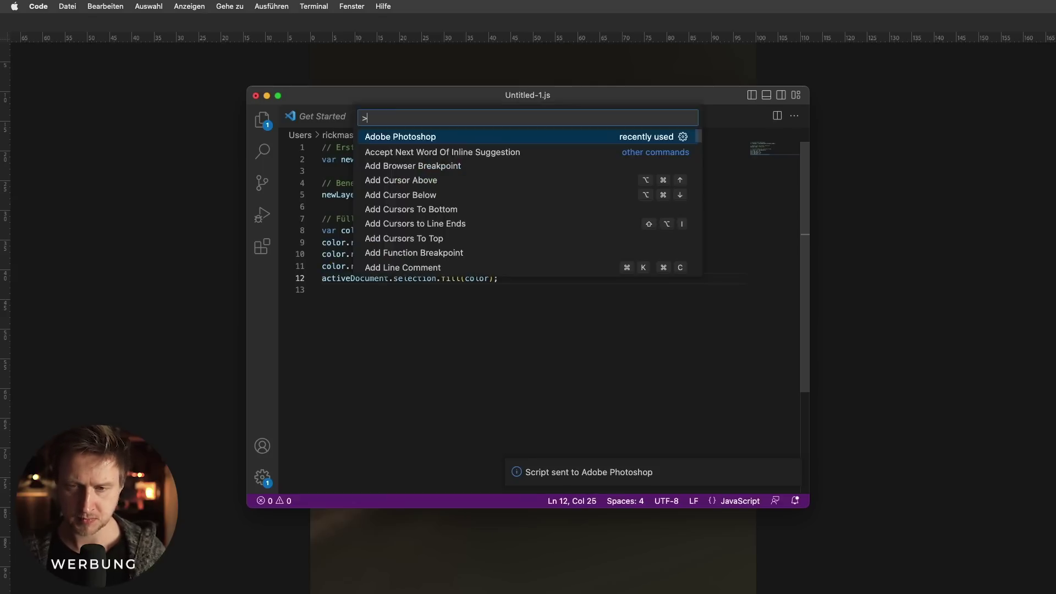
{"action": "key", "text": "Return"}
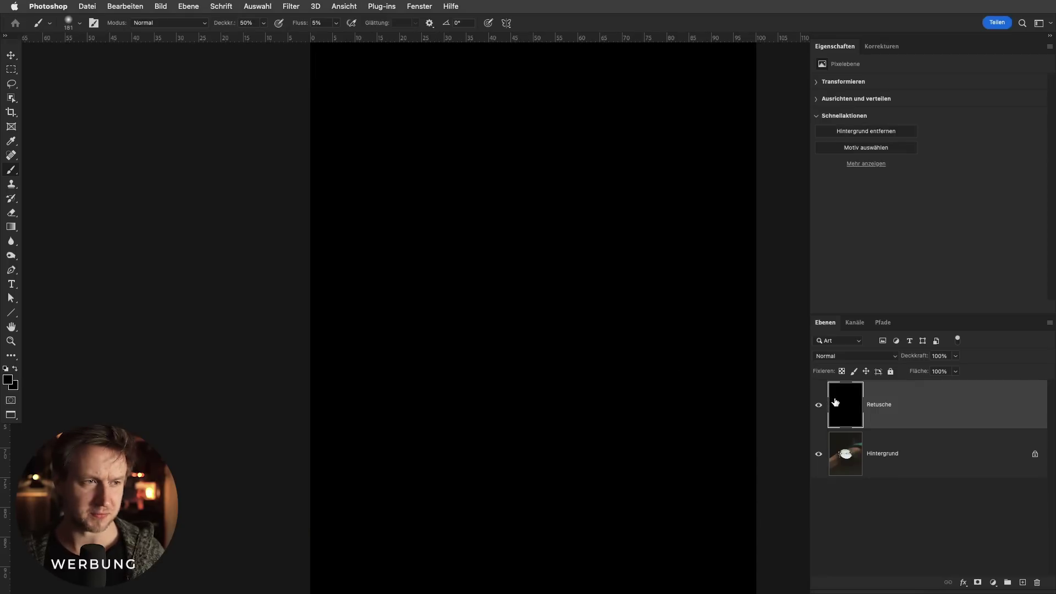
{"action": "key", "text": "super+Tab"}
Revert the edits to the fill line in the script.
{"action": "key", "text": "super+z"}
{"action": "key", "text": "Left"}
{"action": "key", "text": "super+BackSpace"}
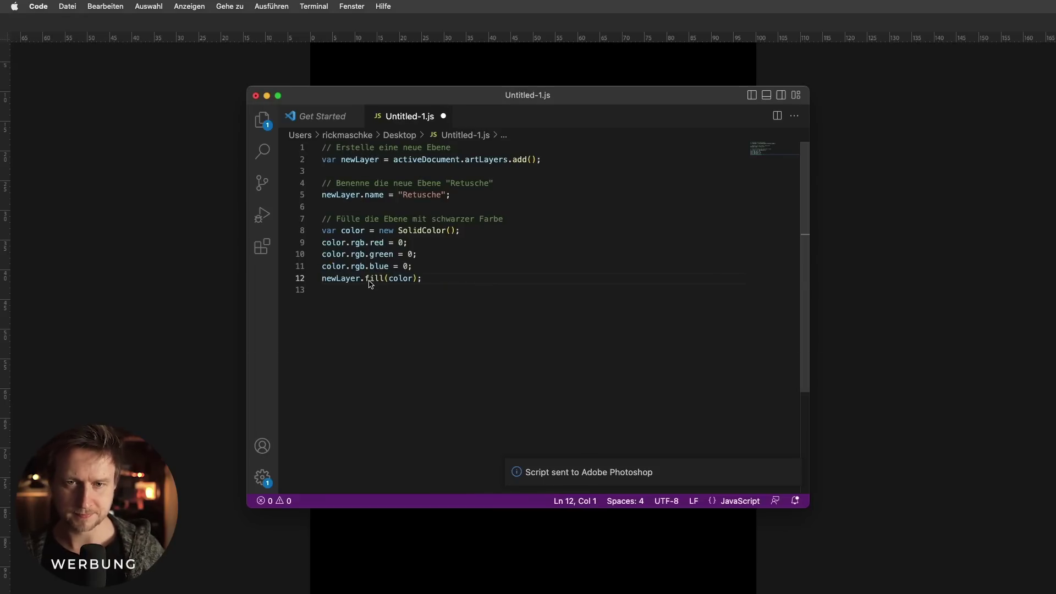
Bring back the ChatGPT reply with the fill() script suggestion.
{"action": "key", "text": "super+Tab"}
{"action": "left_click", "coordinate": [421, 298]}
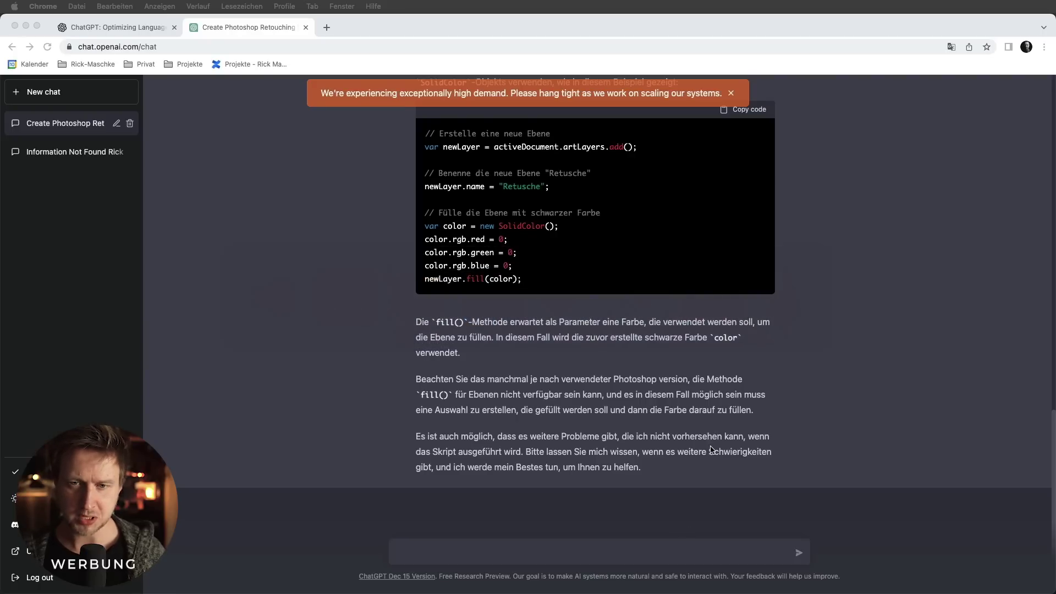
{"action": "scroll", "coordinate": [715, 439], "scroll_direction": "up", "scroll_amount": 2}
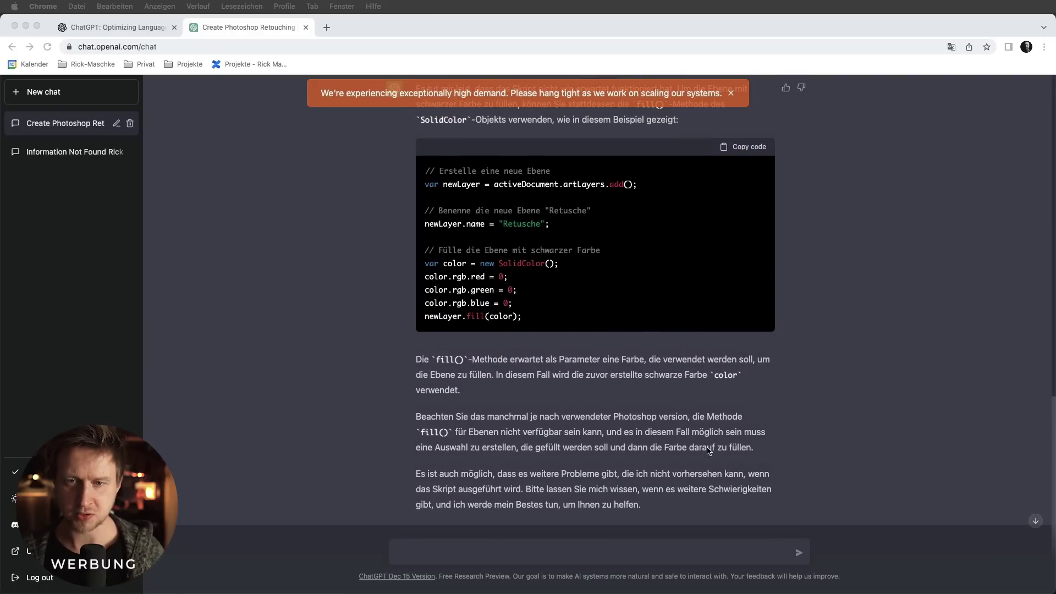
{"action": "scroll", "coordinate": [709, 450], "scroll_direction": "down", "scroll_amount": 2}
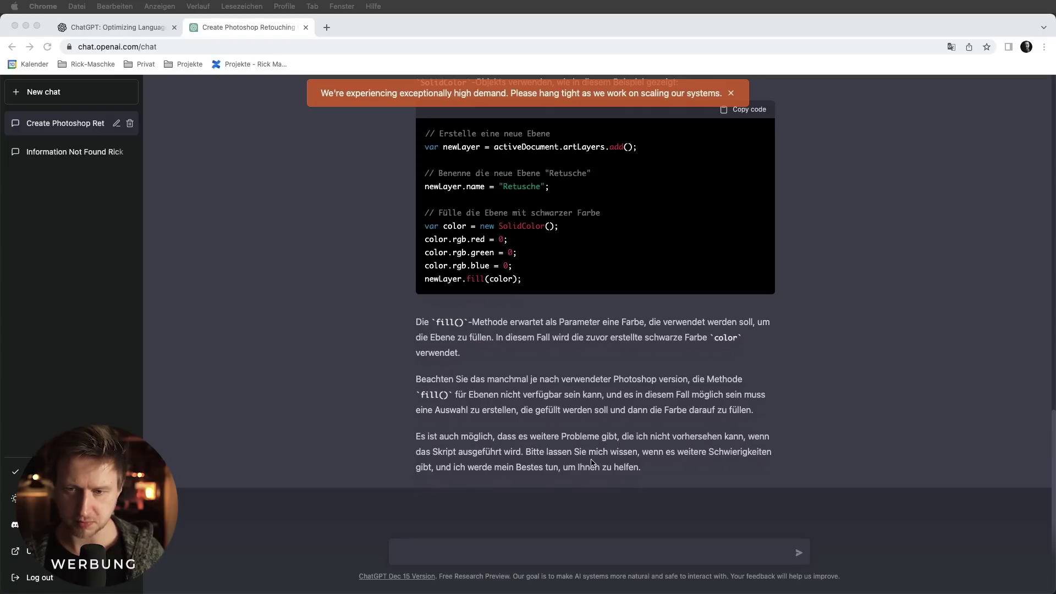
Ask ChatGPT in German whether the current document must be defined before fill().
{"action": "left_click", "coordinate": [591, 547]}
{"action": "type", "text": "Das hat sleide"}
{"action": "key", "text": "alt+BackSpace"}
{"action": "key", "text": "alt+BackSpace"}
{"action": "type", "text": "er auch nicht funktioniert. Kan"}
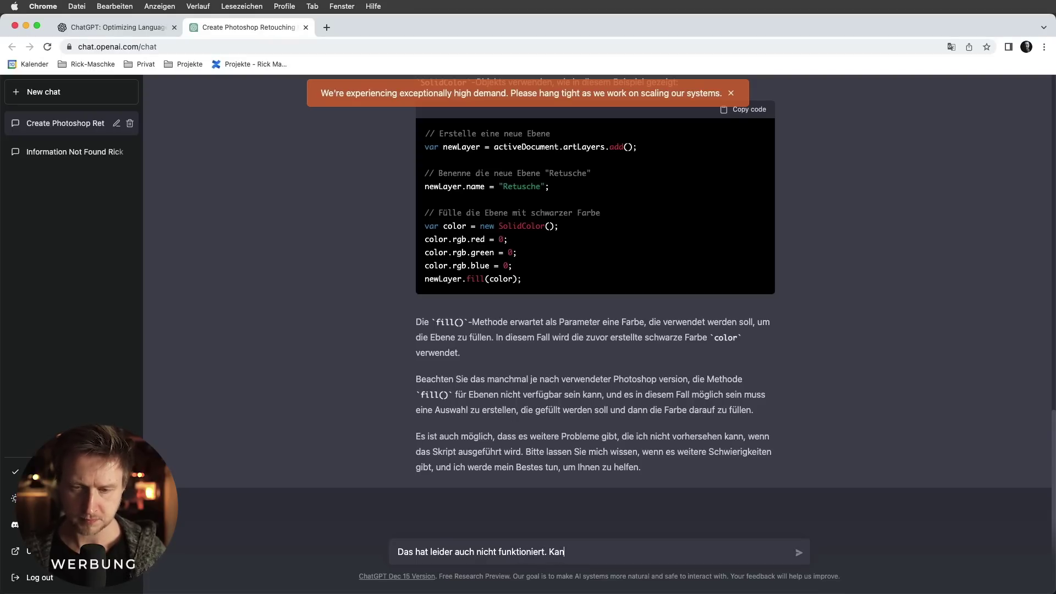
{"action": "key", "text": "alt+BackSpace"}
{"action": "key", "text": "alt+BackSpace"}
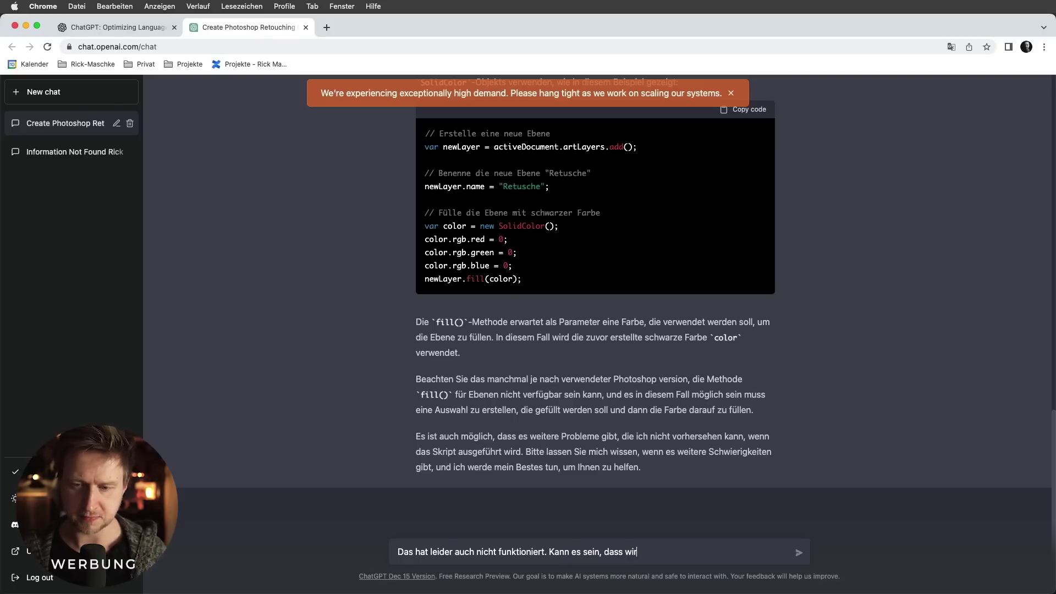
{"action": "type", "text": "vor fill() das aktuelle Dokue"}
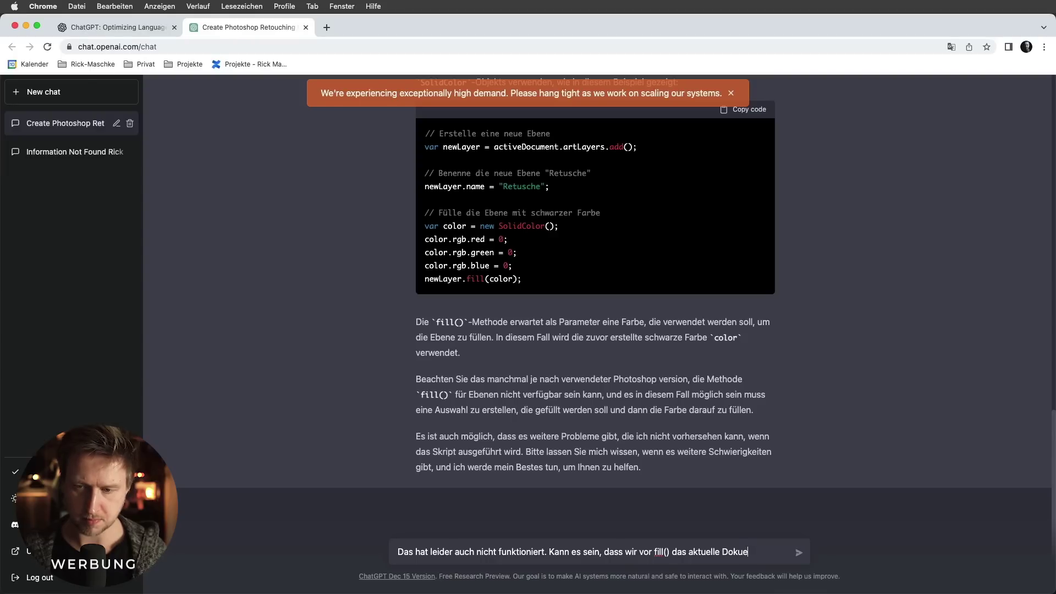
{"action": "key", "text": "BackSpace"}
{"action": "type", "text": "ment de"}
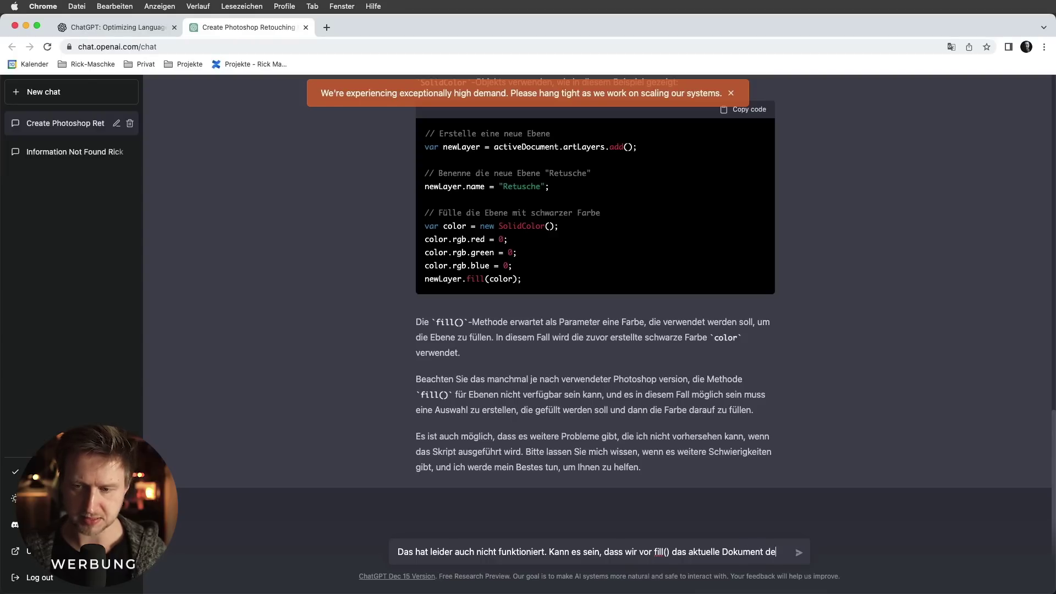
{"action": "type", "text": "finieren müssen?"}
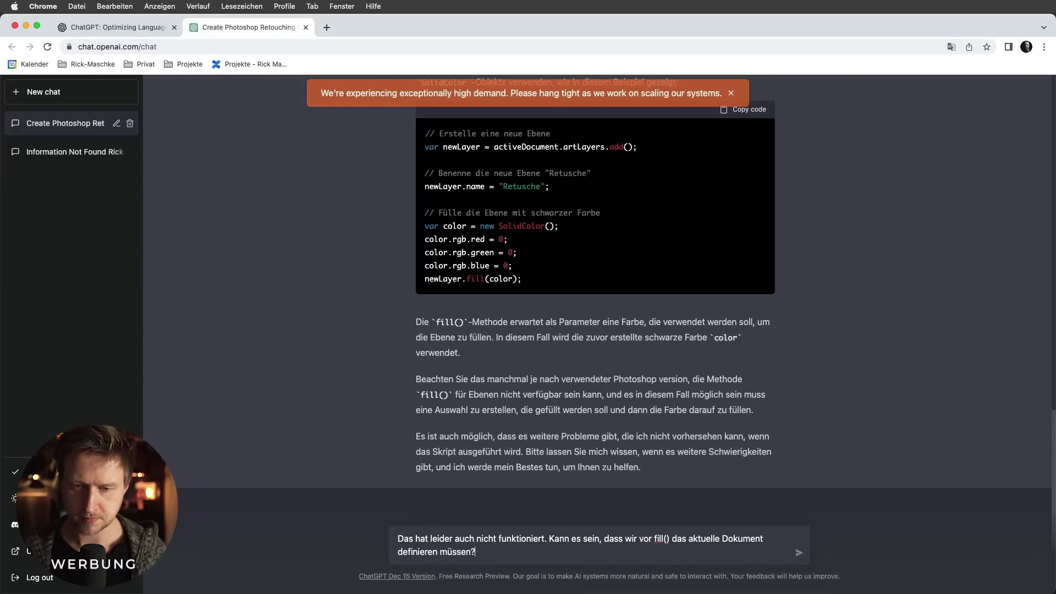
{"action": "key", "text": "Return"}
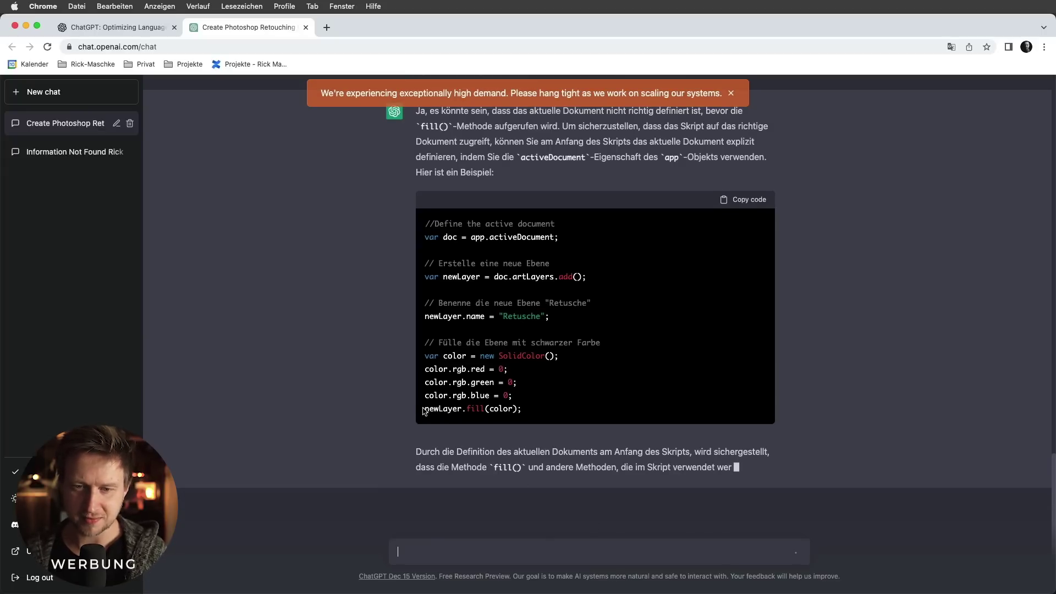
Highlight the newLayer fill line in the revised doc = app.activeDocument script.
{"action": "left_click_drag", "start_coordinate": [431, 410], "coordinate": [430, 403]}
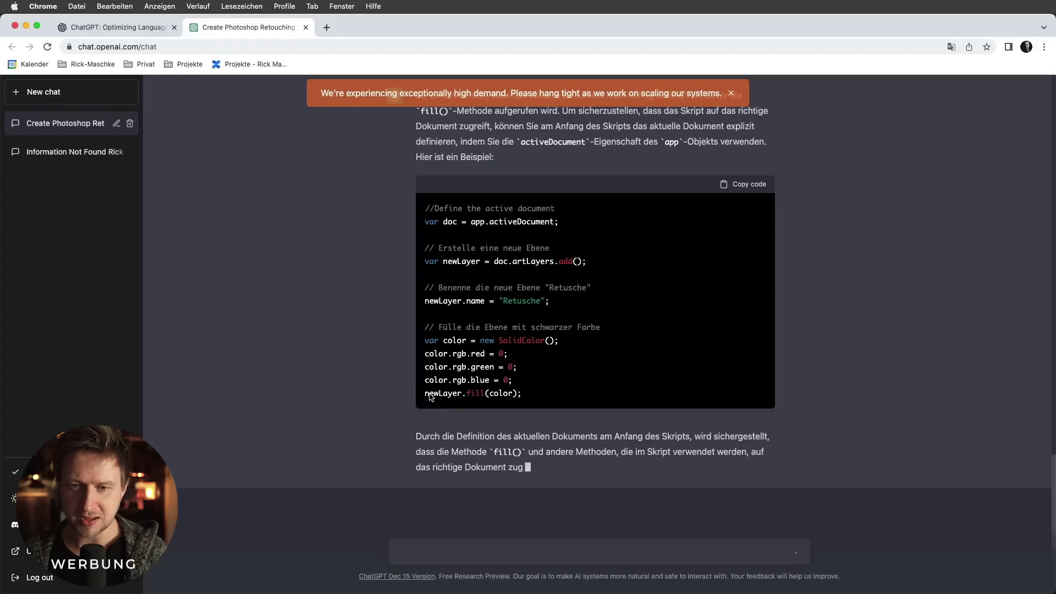
{"action": "left_click_drag", "start_coordinate": [461, 394], "coordinate": [434, 394]}
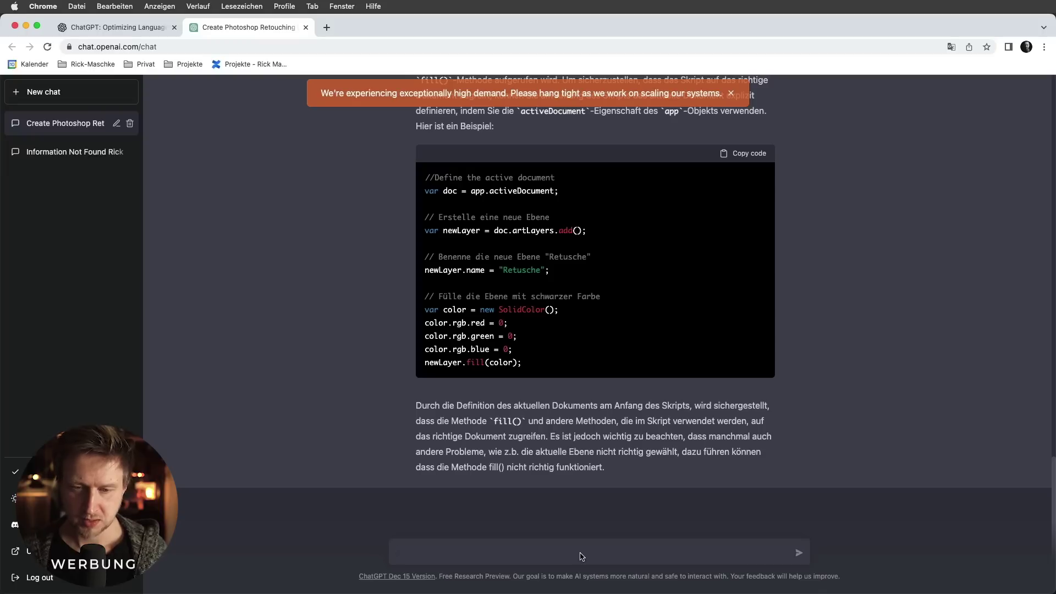
Ask ChatGPT 'Kannst du die Deckkraft der Ebene auf 35% stellen?'.
{"action": "left_click", "coordinate": [581, 556]}
{"action": "type", "text": "Kannst"}
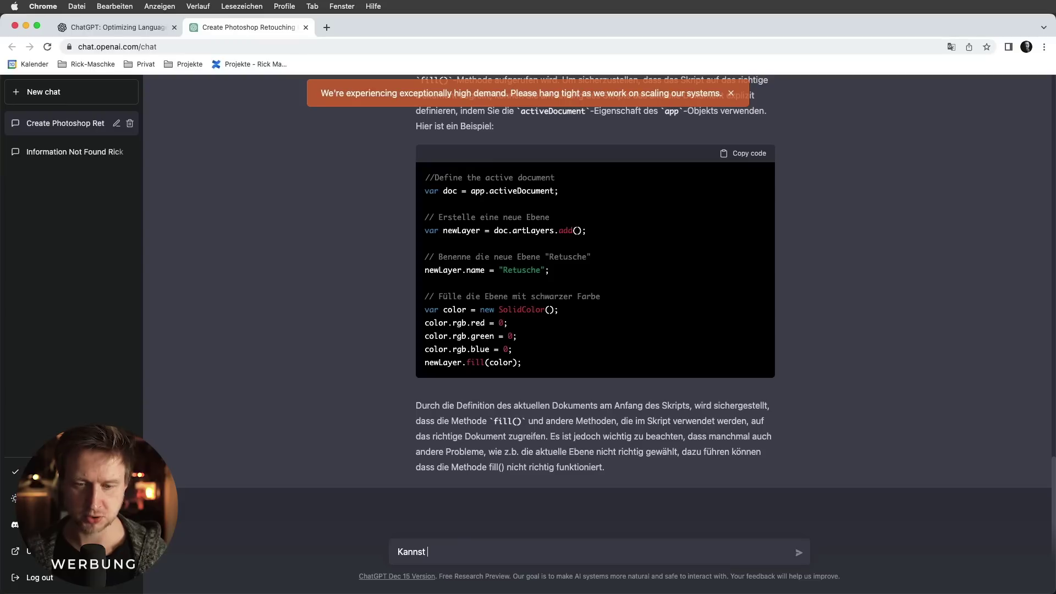
{"action": "type", "text": "Dec"}
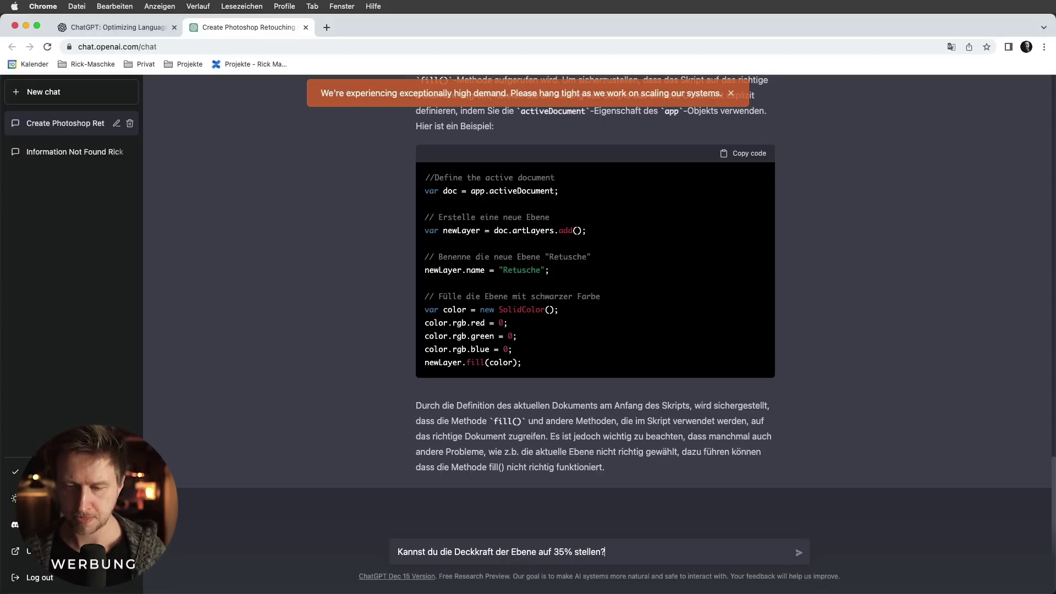
{"action": "key", "text": "Return"}
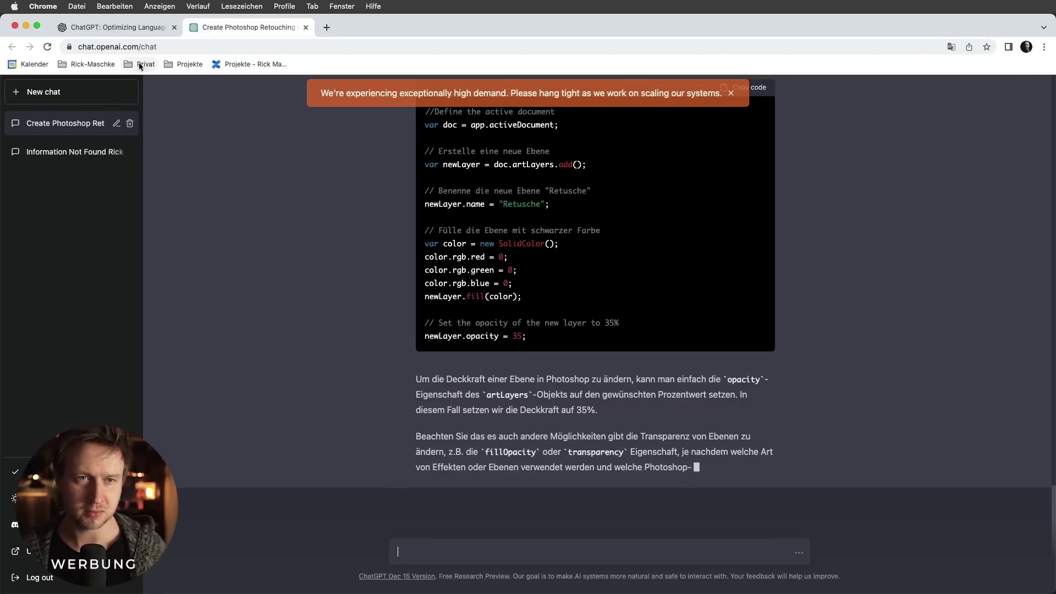
Replace the VS Code script with ChatGPT's 35% opacity version and send it to Photoshop.
{"action": "scroll", "coordinate": [519, 329], "scroll_direction": "up", "scroll_amount": 2}
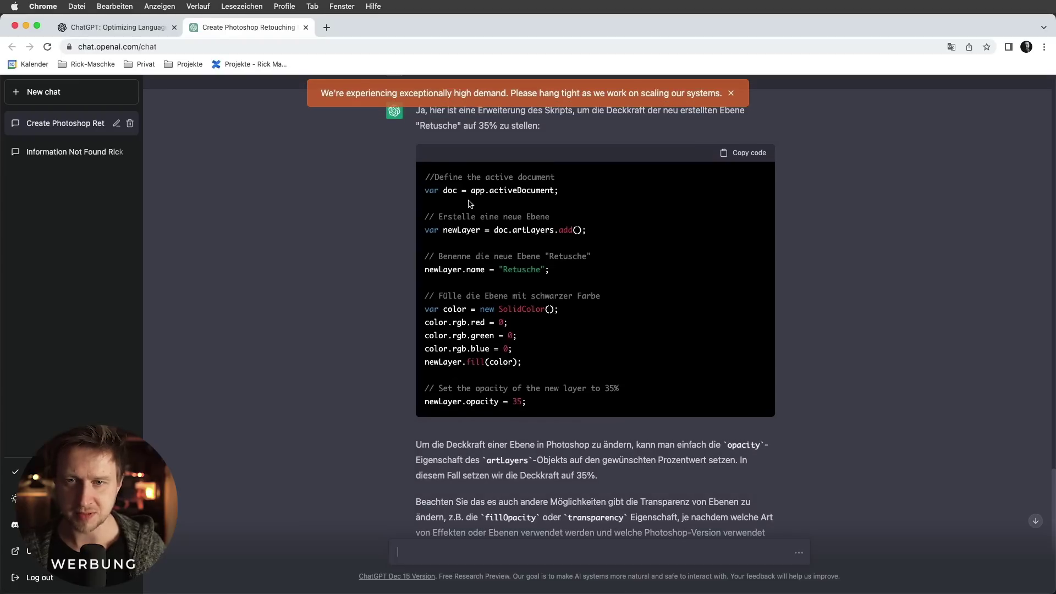
{"action": "left_click", "coordinate": [749, 153]}
{"action": "key", "text": "super+Tab"}
{"action": "key", "text": "super+a"}
{"action": "key", "text": "super+v"}
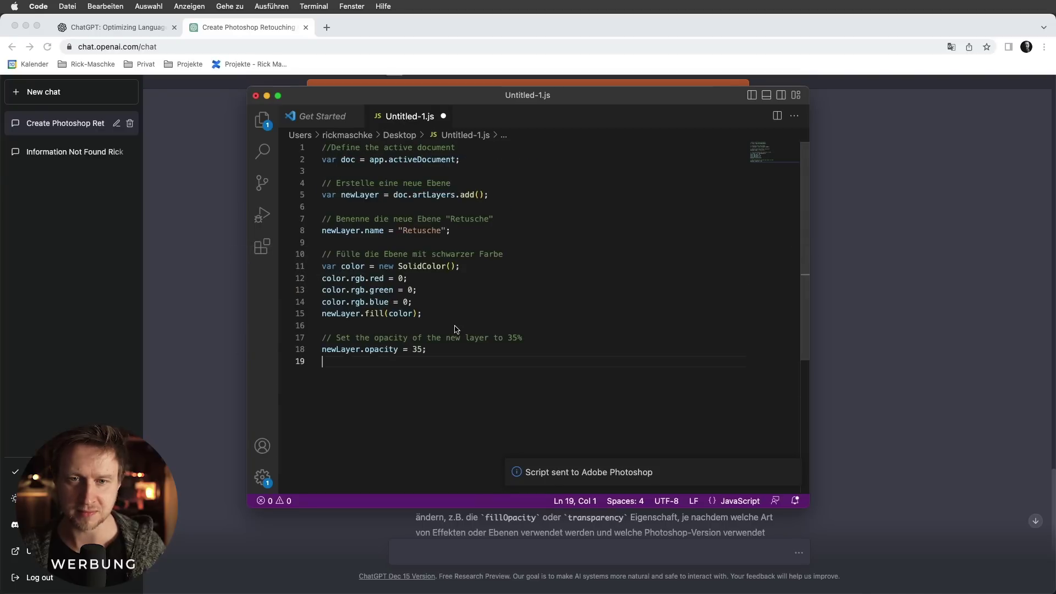
{"action": "key", "text": "shift+super+p"}
{"action": "key", "text": "Return"}
Check the result in Photoshop and undo the layers the script added.
{"action": "key", "text": "super+Tab"}
{"action": "left_click", "coordinate": [430, 308]}
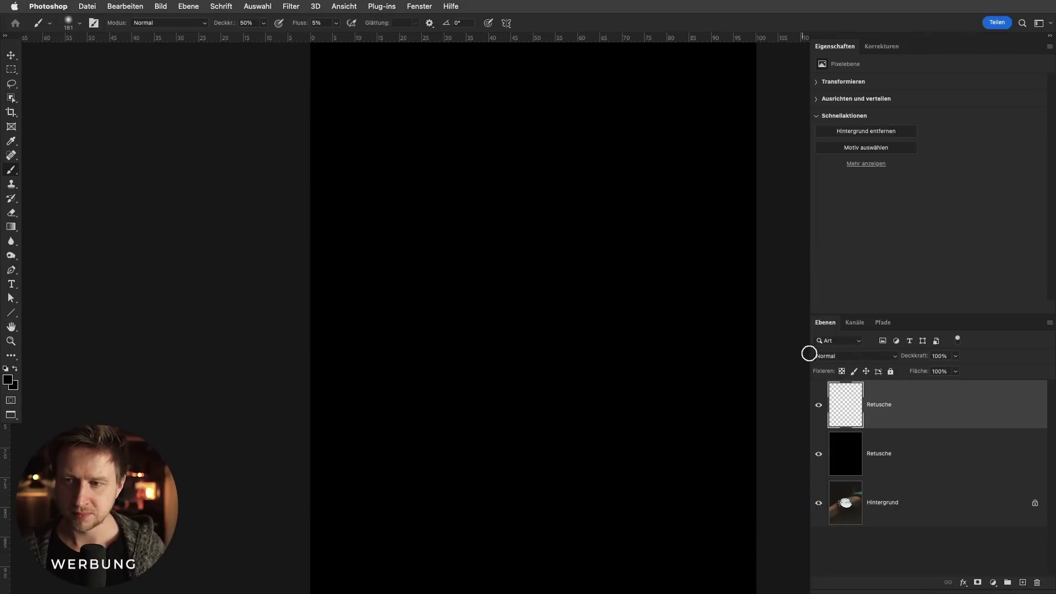
{"action": "key", "text": "super+z"}
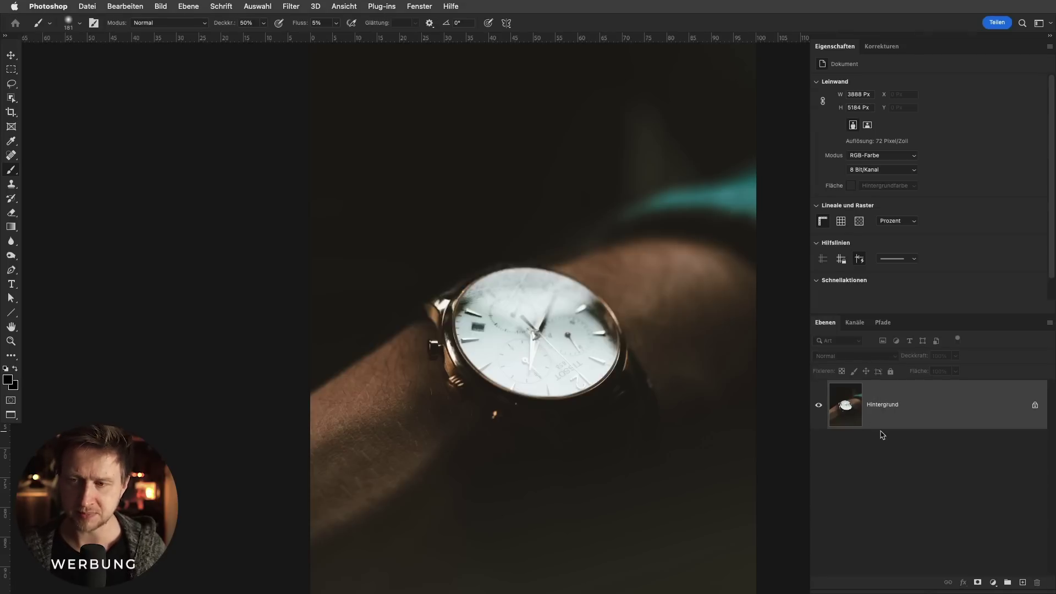
{"action": "key", "text": "super+Tab"}
Change newLayer.fill to doc.selection.fill and rerun the script in Photoshop.
{"action": "double_click", "coordinate": [347, 314]}
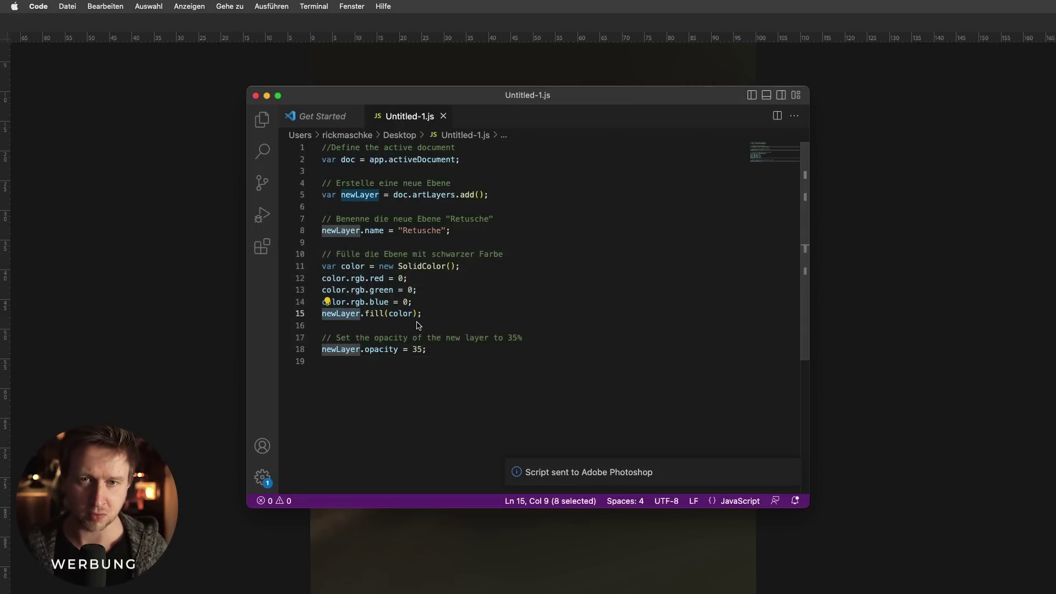
{"action": "type", "text": "doc"}
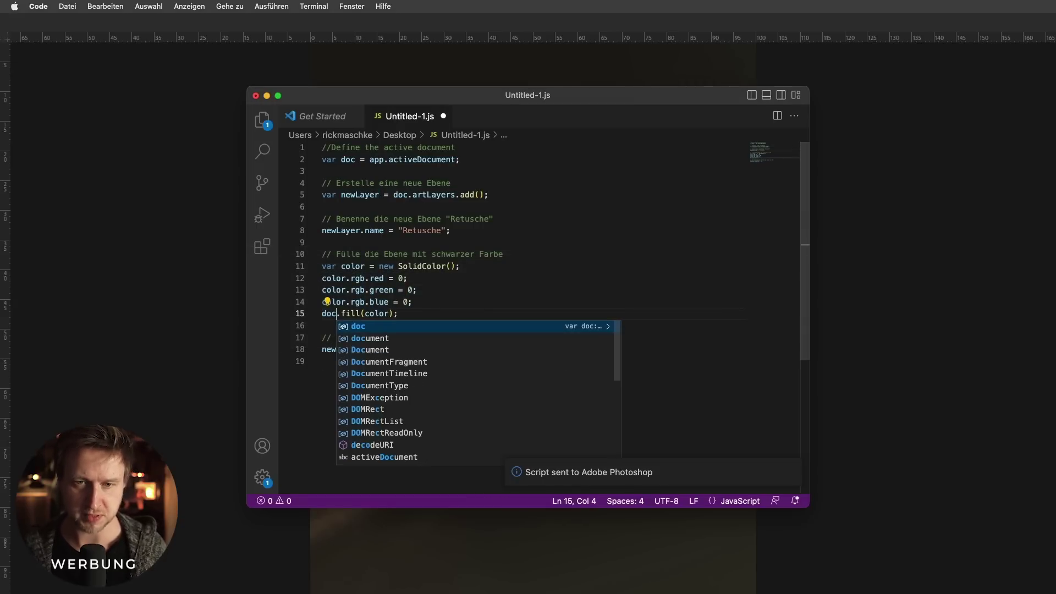
{"action": "type", "text": ".selection"}
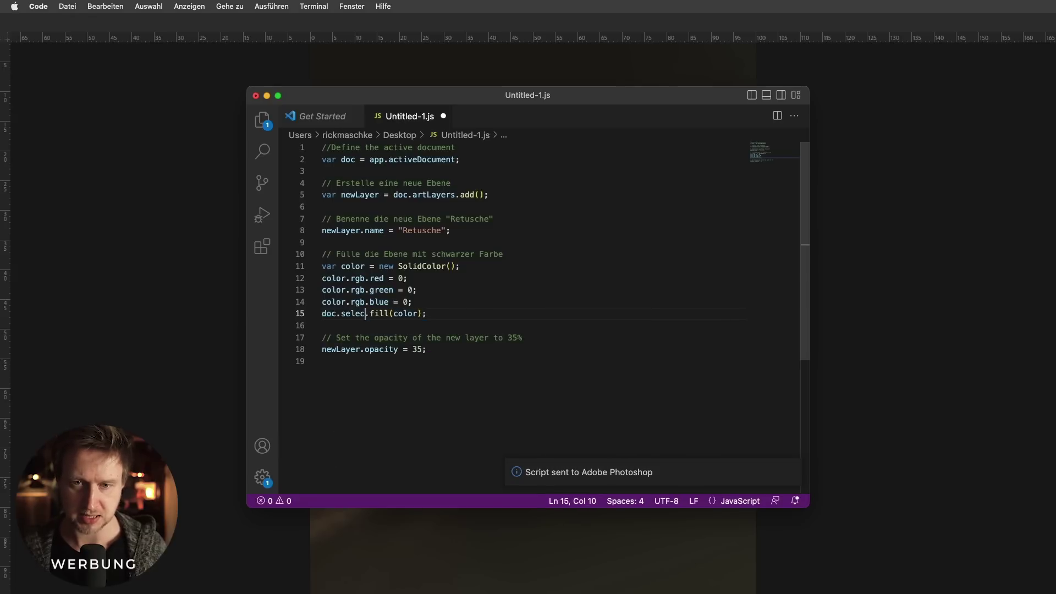
{"action": "key", "text": "super+shift+p"}
{"action": "key", "text": "Return"}
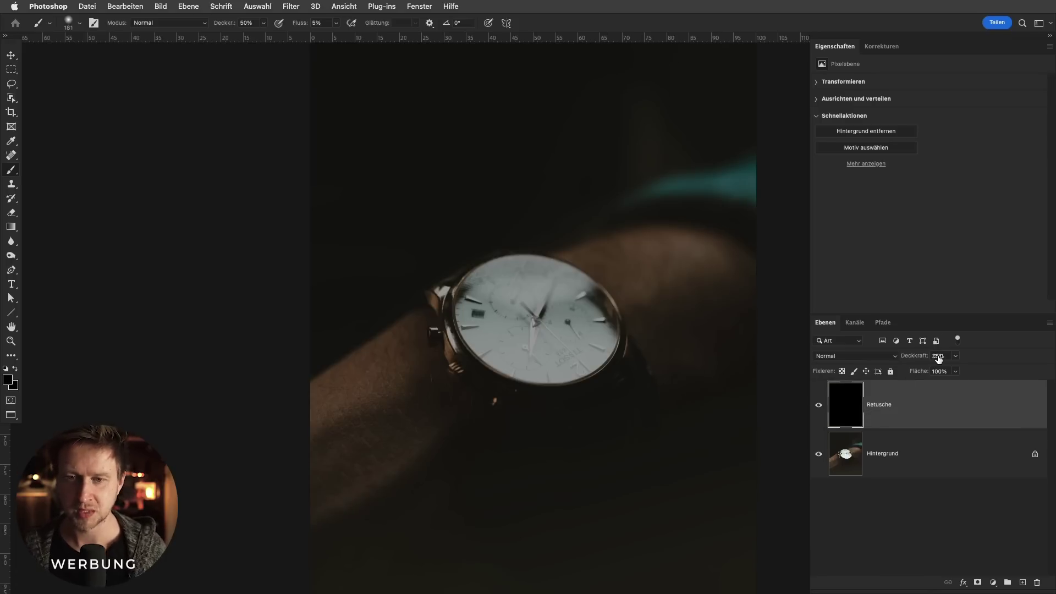
Switch to the older ChatGPT chat about a black-and-white conversion script.
{"action": "key", "text": "super+Tab"}
{"action": "key", "text": "super+Tab"}
{"action": "key", "text": "Tab"}
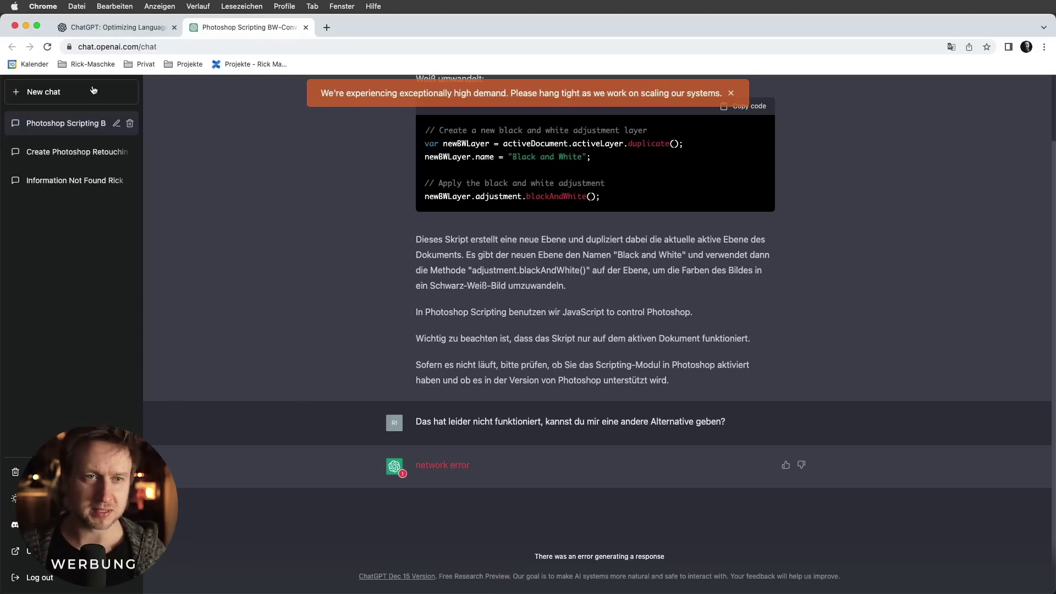
In a new chat, request in German a Photoshop action turning the image into a cartoon.
{"action": "left_click", "coordinate": [58, 92]}
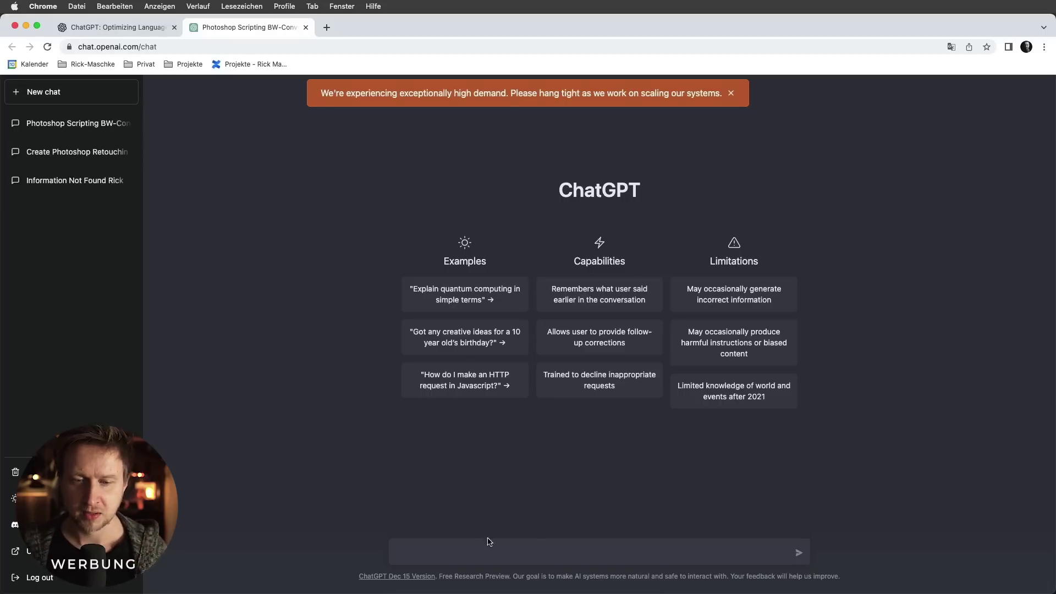
{"action": "type", "text": "Erstel"}
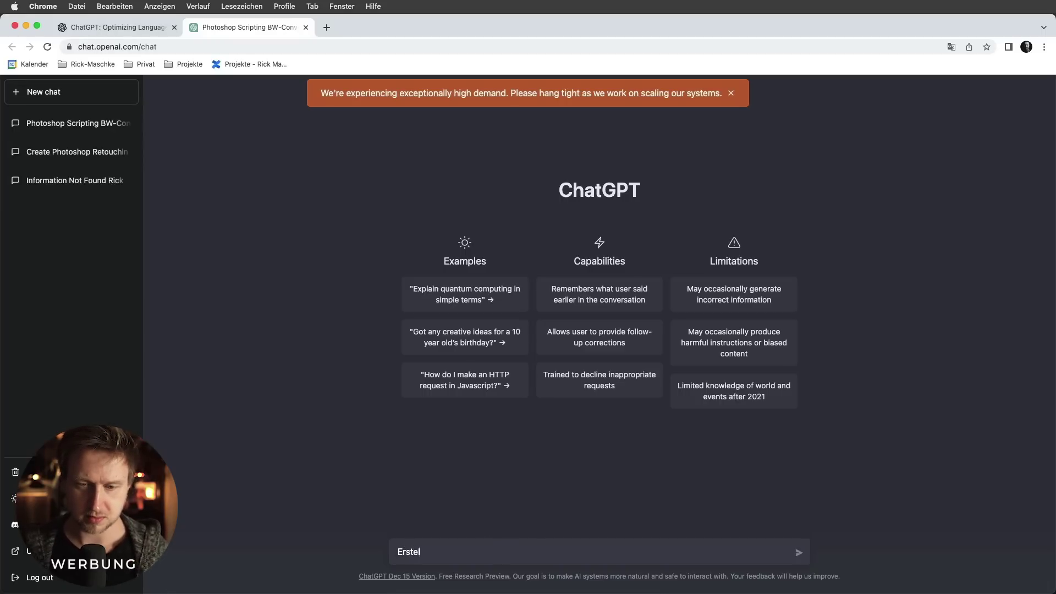
{"action": "type", "text": "le mir eine Photoshop Aktion, die mein Bild in ein Cartoon um"}
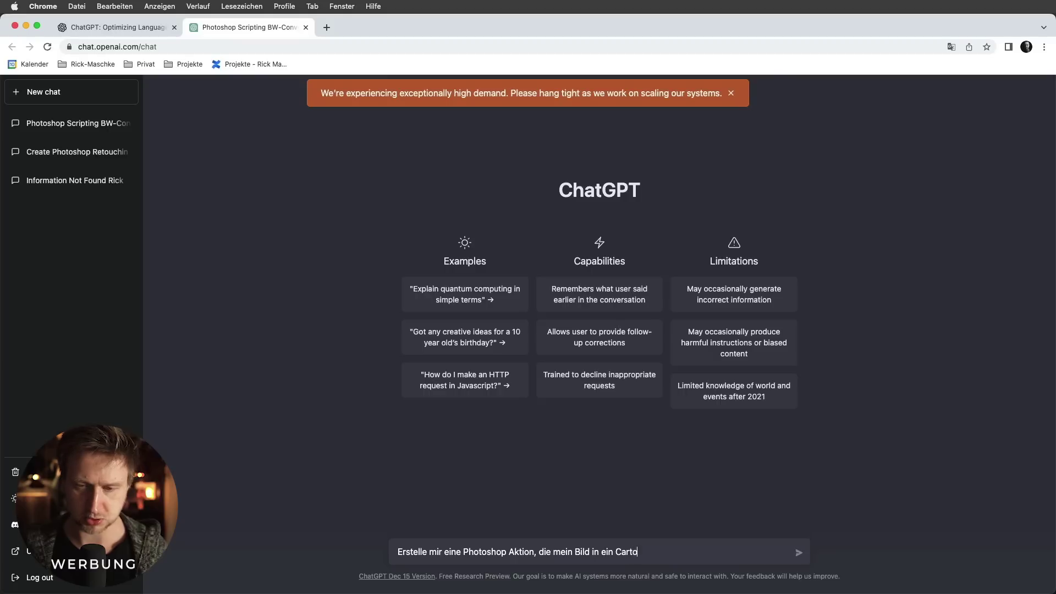
{"action": "type", "text": "wandelt."}
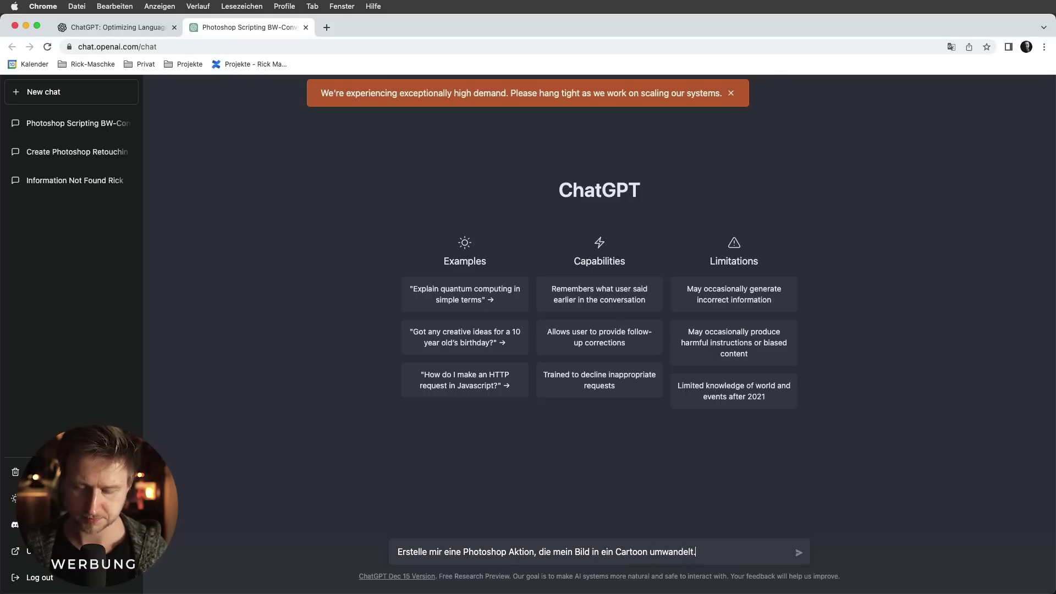
{"action": "key", "text": "Return"}
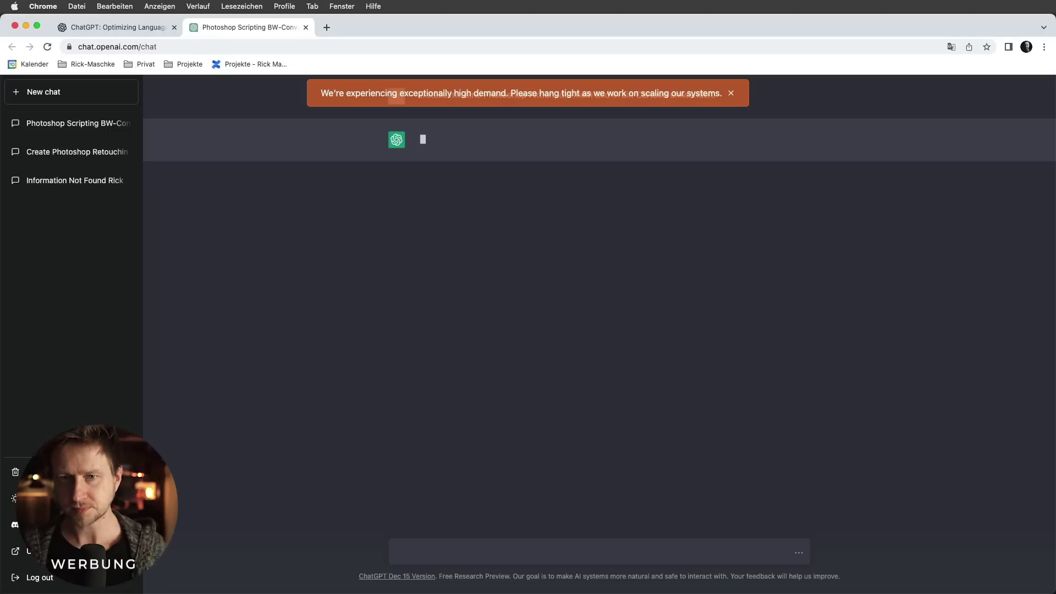